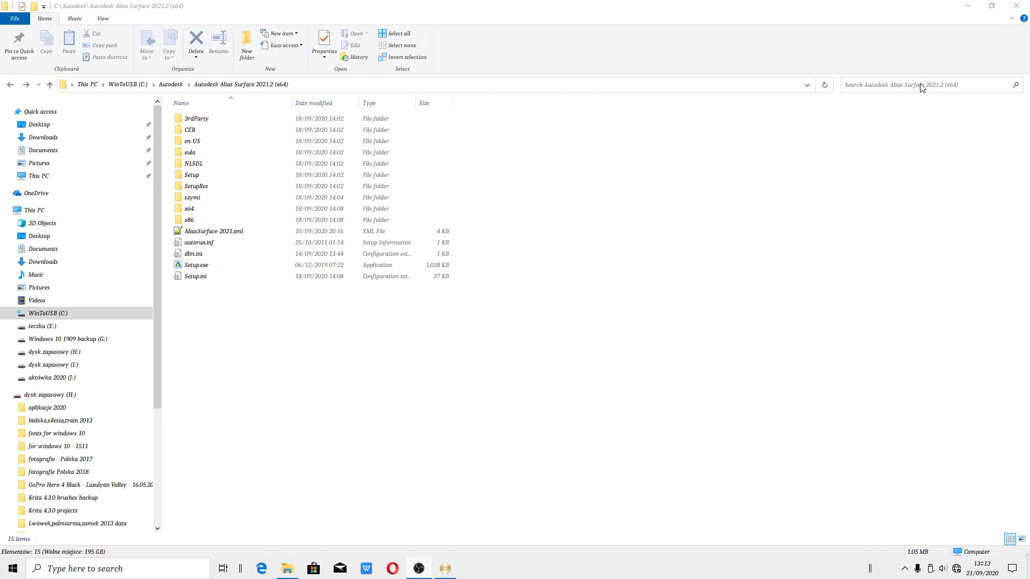
Launch PowerISO, then confirm the 15 Alias Surface 2021.2 installer items total 6.37 GB
{"action": "left_click", "coordinate": [453, 572]}
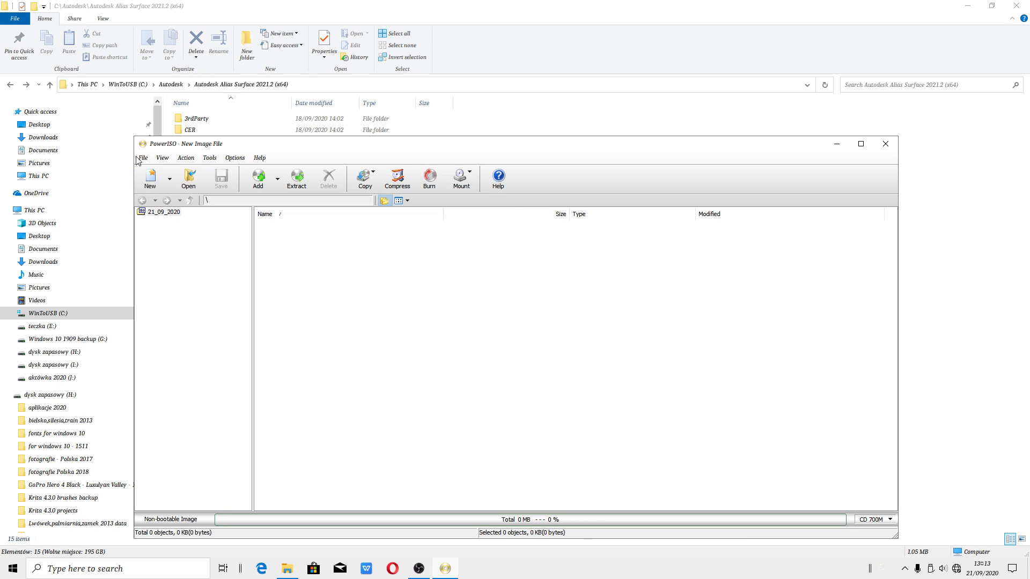
{"action": "left_click_drag", "start_coordinate": [563, 143], "coordinate": [611, 136]}
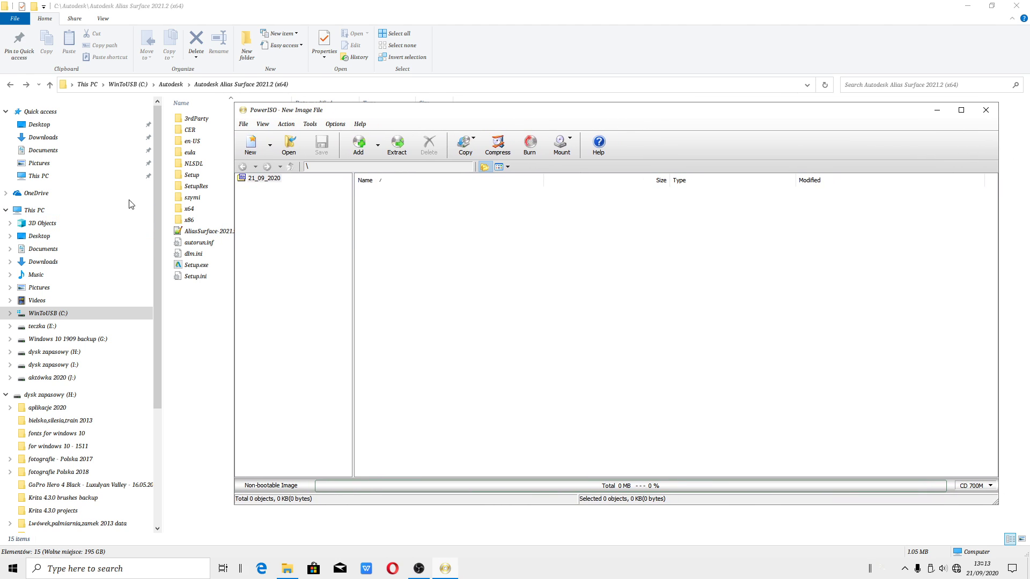
{"action": "left_click", "coordinate": [203, 343]}
{"action": "left_click_drag", "start_coordinate": [202, 343], "coordinate": [185, 112]}
{"action": "right_click", "coordinate": [188, 187]}
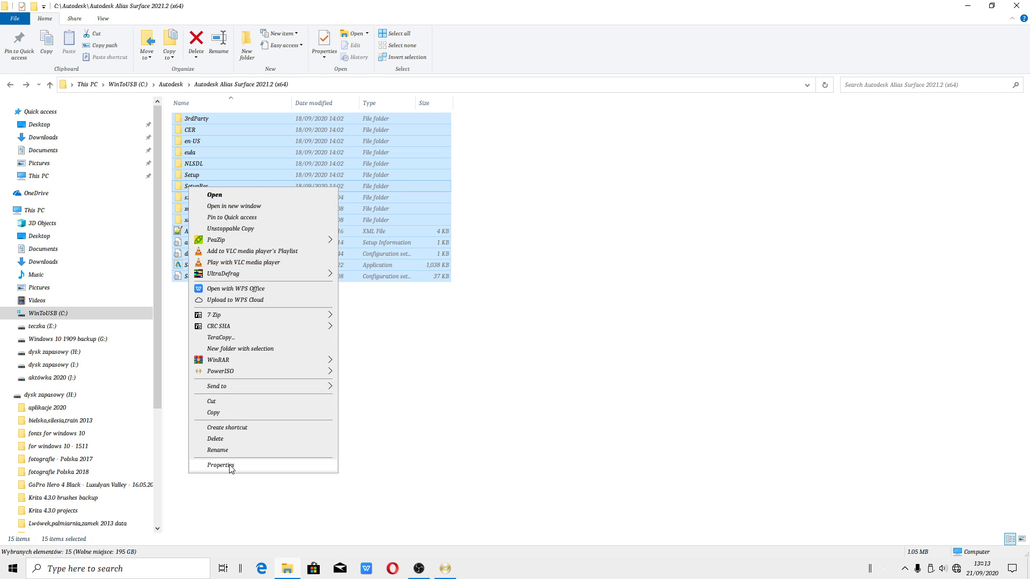
{"action": "left_click", "coordinate": [220, 465]}
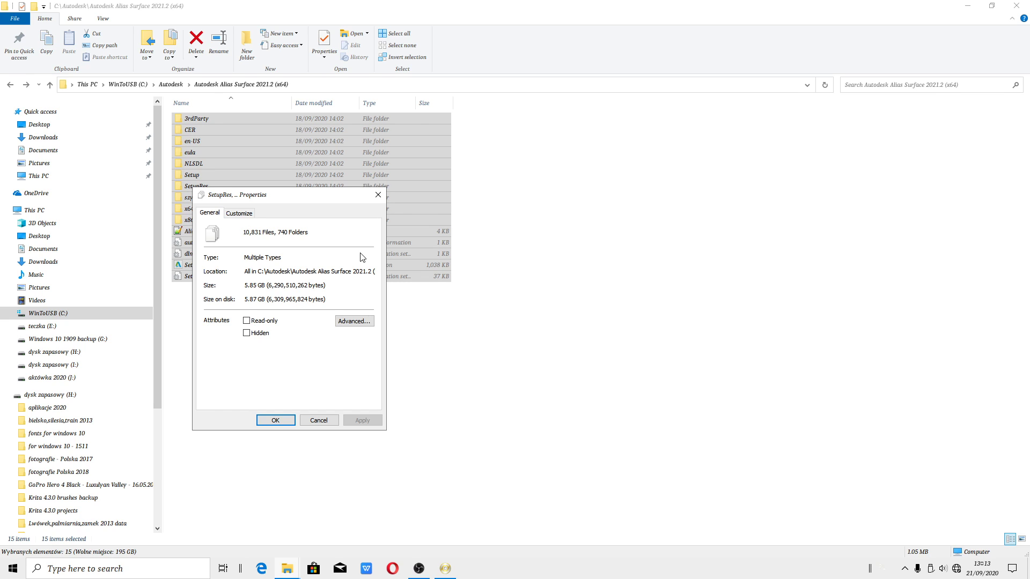
{"action": "left_click", "coordinate": [378, 195]}
Drag all 15 installer items into the image root and set capacity to DVD DL 8.5G
{"action": "left_click", "coordinate": [448, 572]}
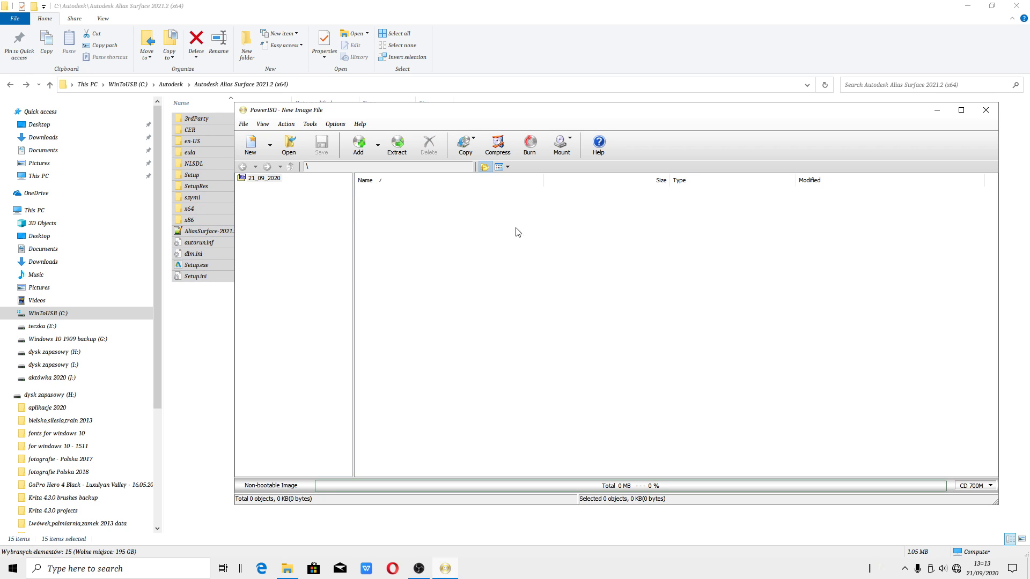
{"action": "left_click_drag", "start_coordinate": [192, 152], "coordinate": [264, 182]}
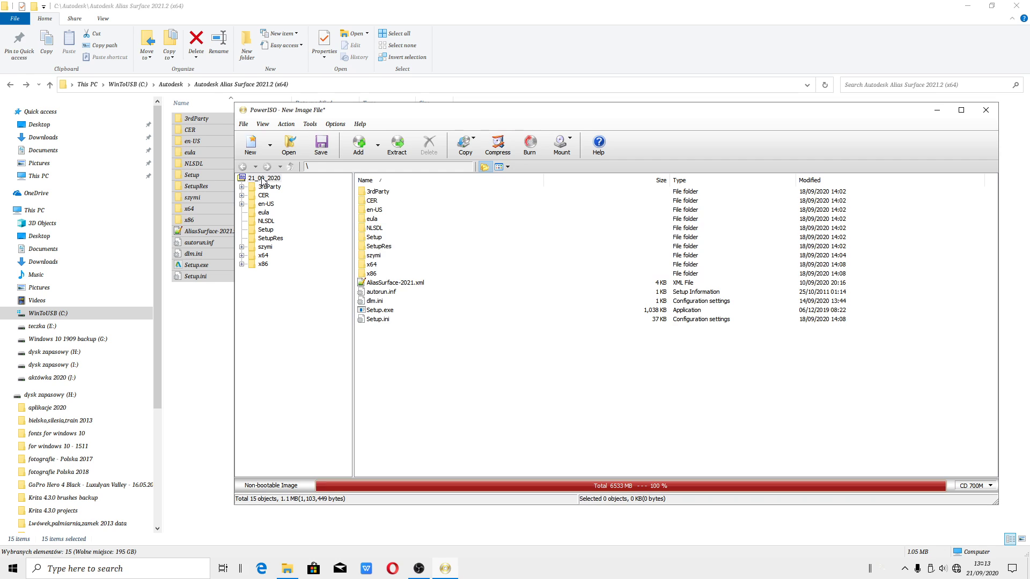
{"action": "left_click", "coordinate": [985, 486]}
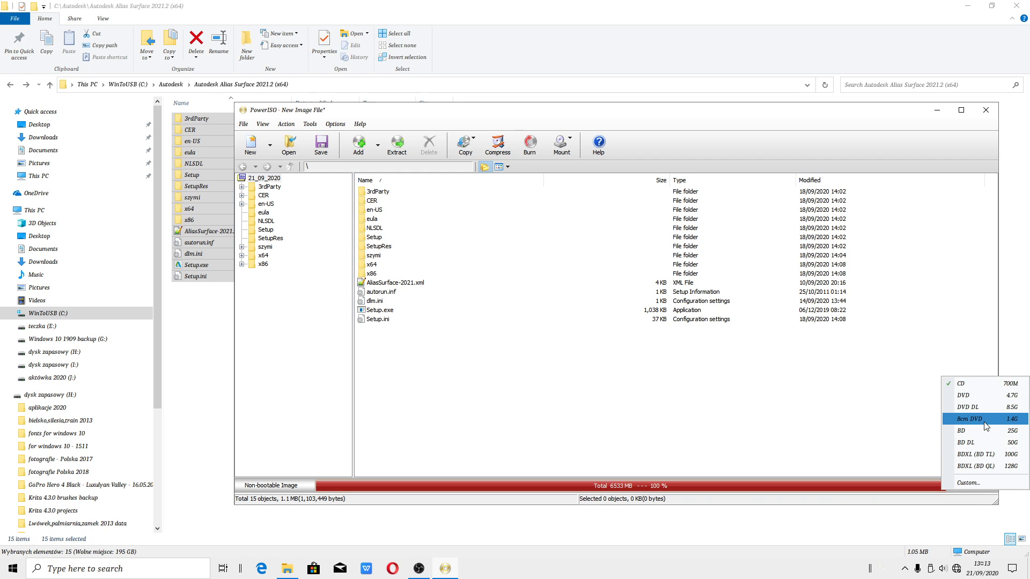
{"action": "left_click", "coordinate": [982, 408]}
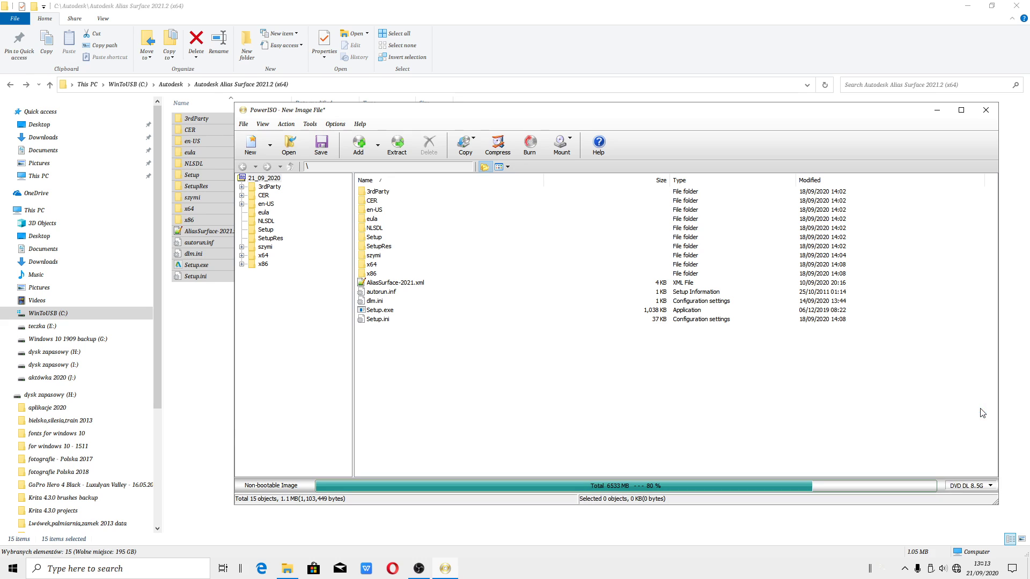
In Configuration, associate every listed image file type with PowerISO
{"action": "left_click", "coordinate": [335, 123]}
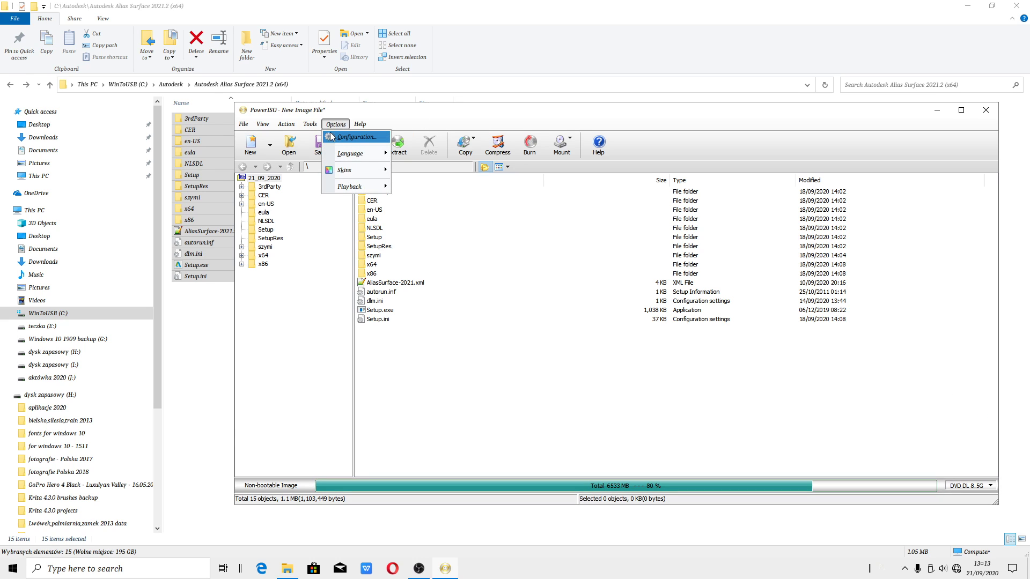
{"action": "left_click", "coordinate": [345, 138]}
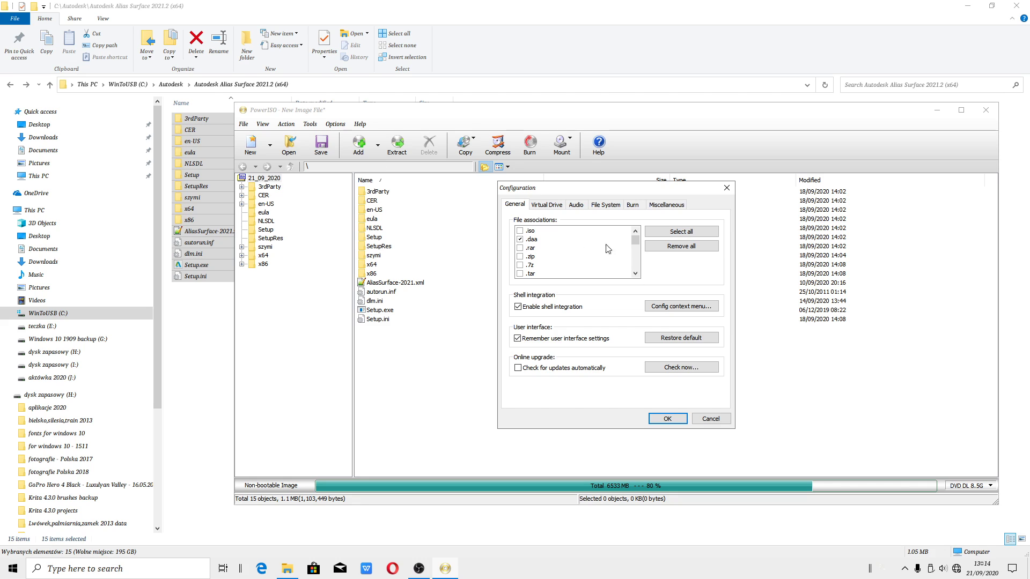
{"action": "left_click", "coordinate": [659, 236]}
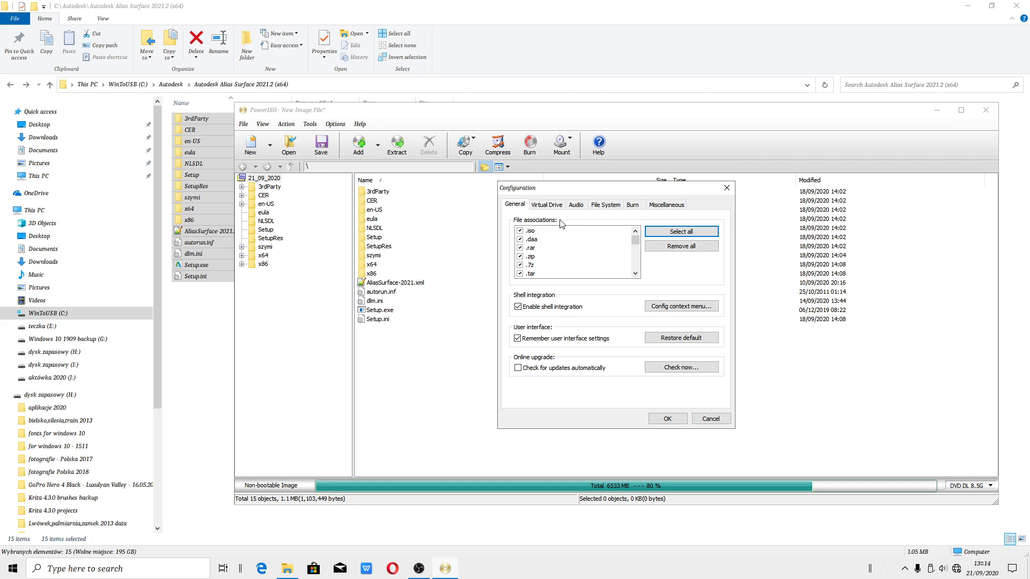
Review the shell context menu entries and accept the context menu settings
{"action": "left_click", "coordinate": [688, 309]}
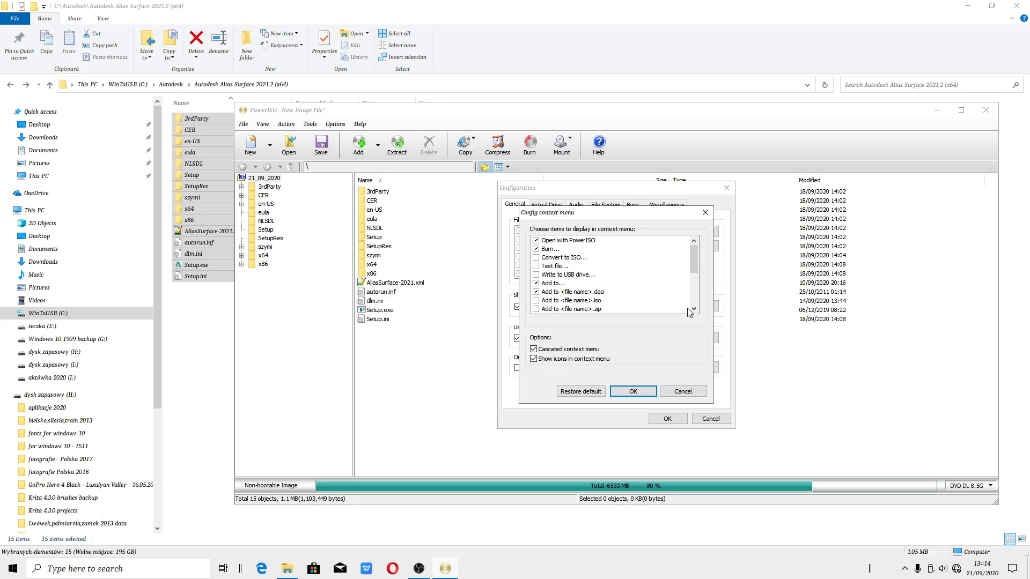
{"action": "left_click", "coordinate": [537, 267]}
{"action": "left_click", "coordinate": [538, 258]}
{"action": "left_click", "coordinate": [538, 267]}
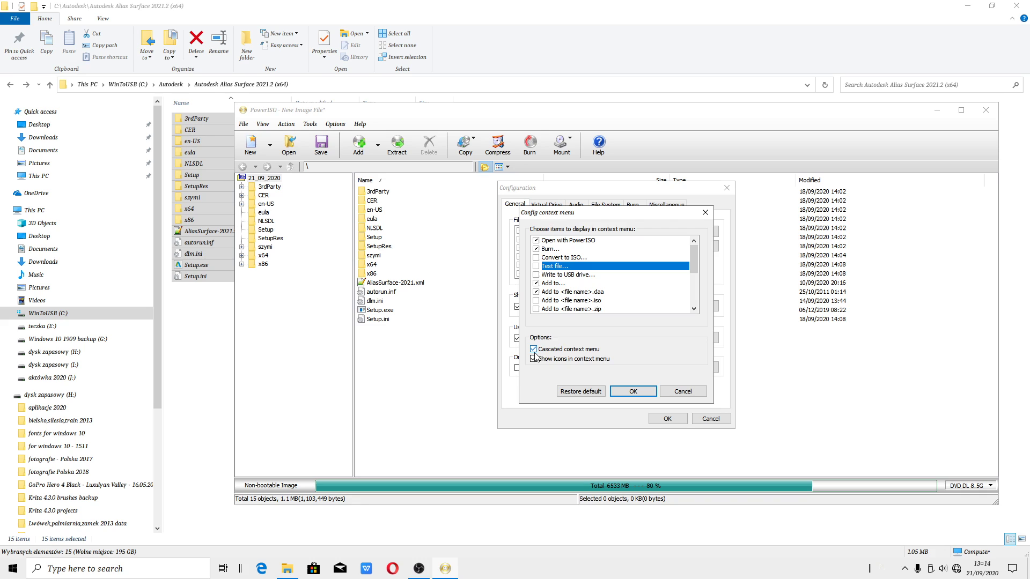
{"action": "left_click", "coordinate": [537, 283]}
{"action": "left_click", "coordinate": [536, 275]}
{"action": "left_click", "coordinate": [537, 266]}
{"action": "left_click", "coordinate": [632, 391]}
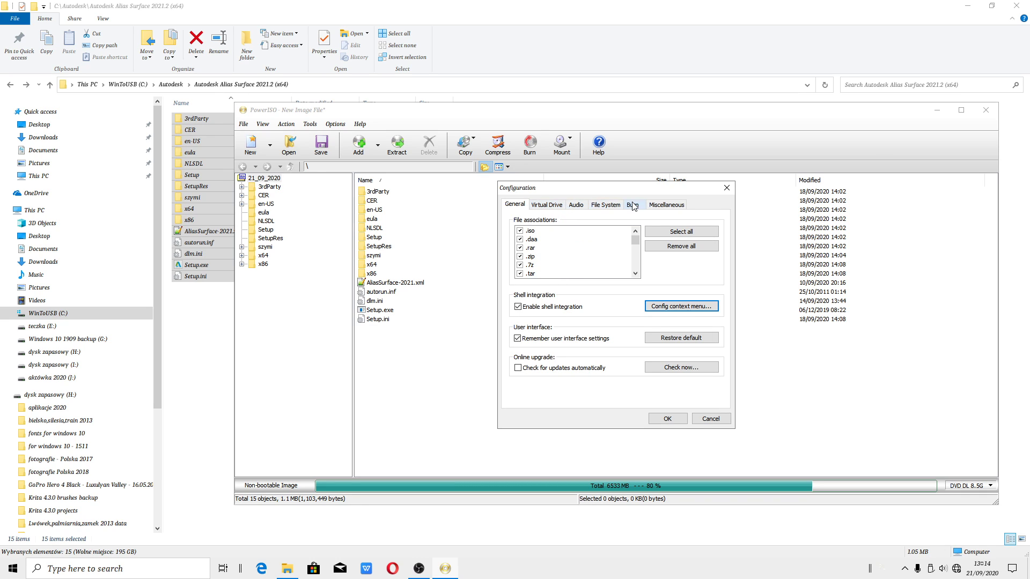
Make UDF the only default file system, checking the other configuration tabs
{"action": "left_click", "coordinate": [550, 206]}
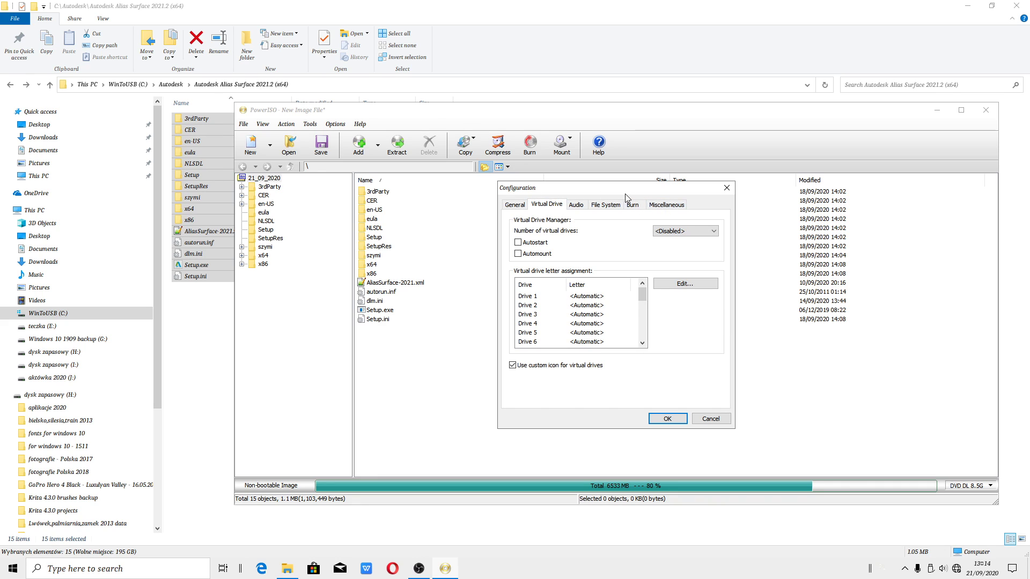
{"action": "left_click", "coordinate": [605, 207]}
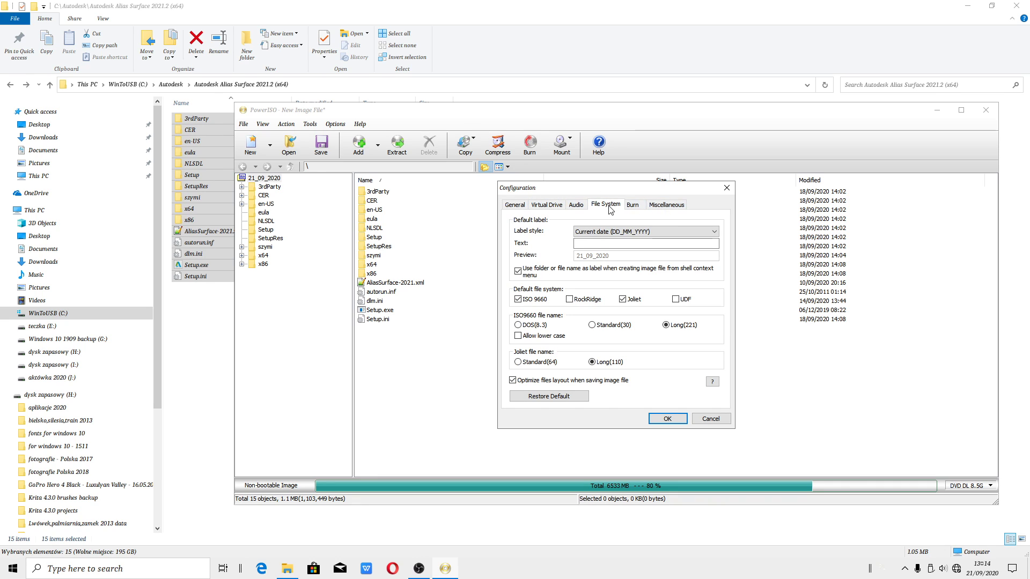
{"action": "left_click", "coordinate": [518, 300]}
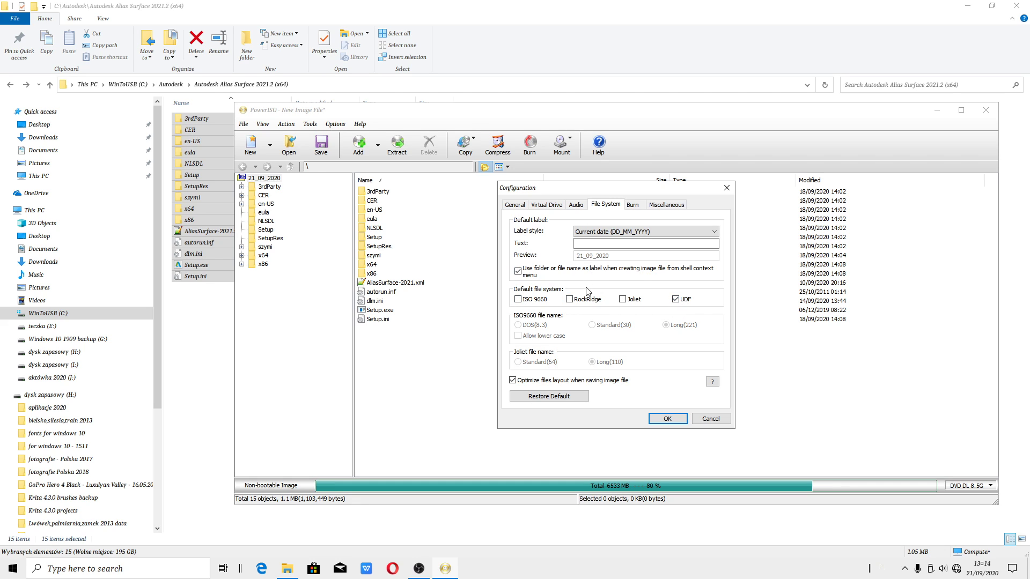
{"action": "left_click", "coordinate": [665, 206]}
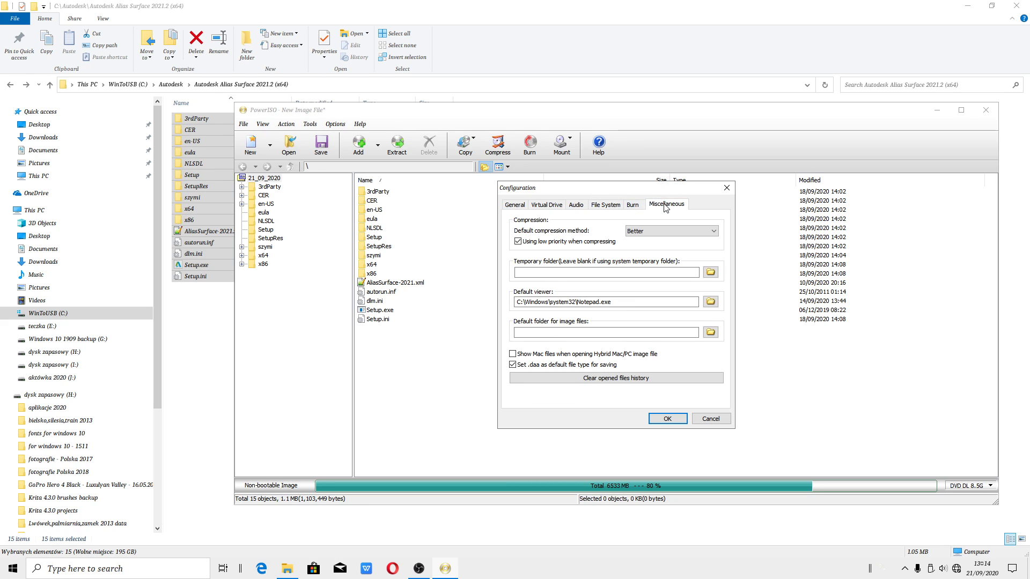
{"action": "left_click", "coordinate": [516, 205]}
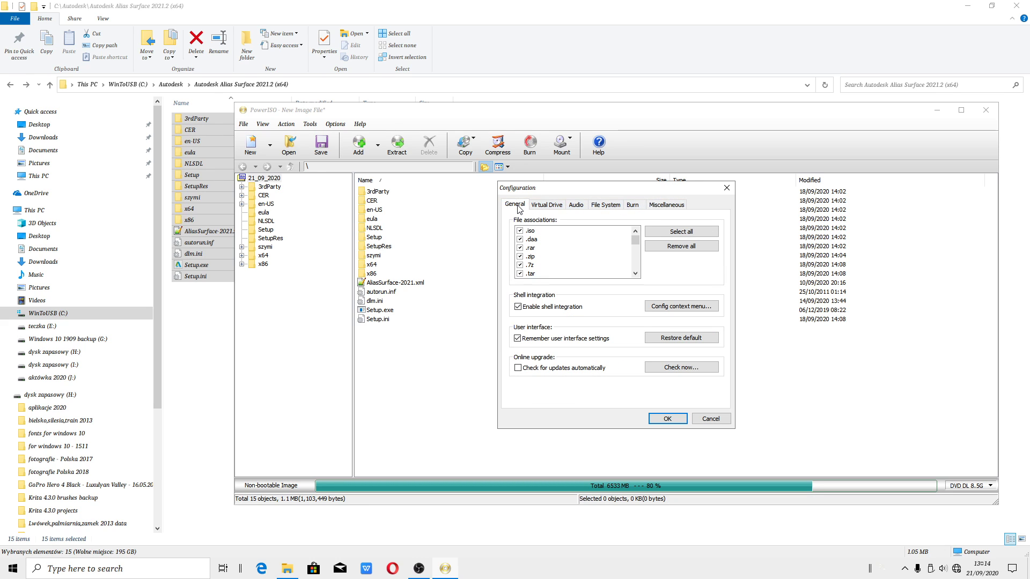
{"action": "left_click", "coordinate": [534, 206]}
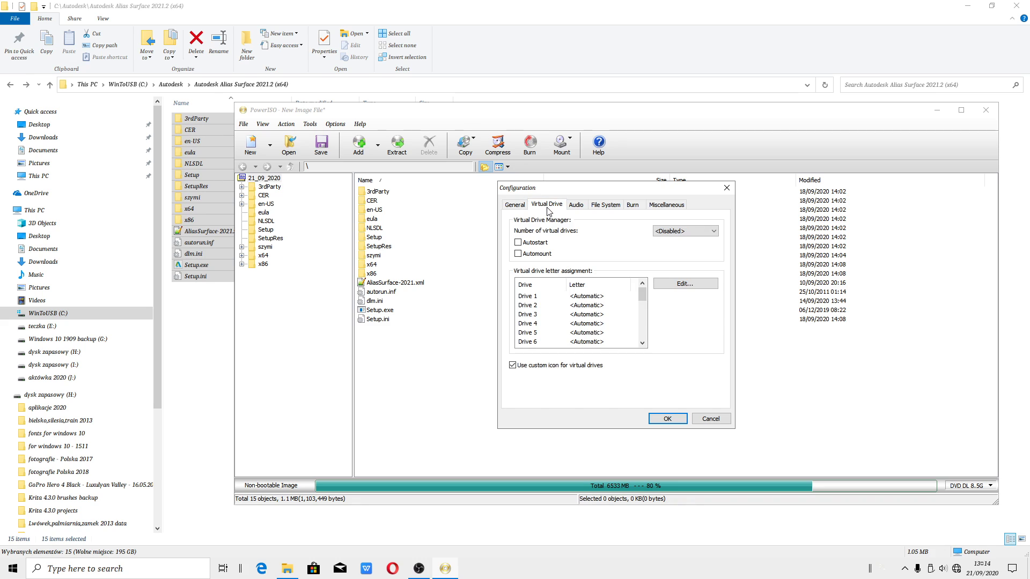
{"action": "left_click", "coordinate": [594, 207]}
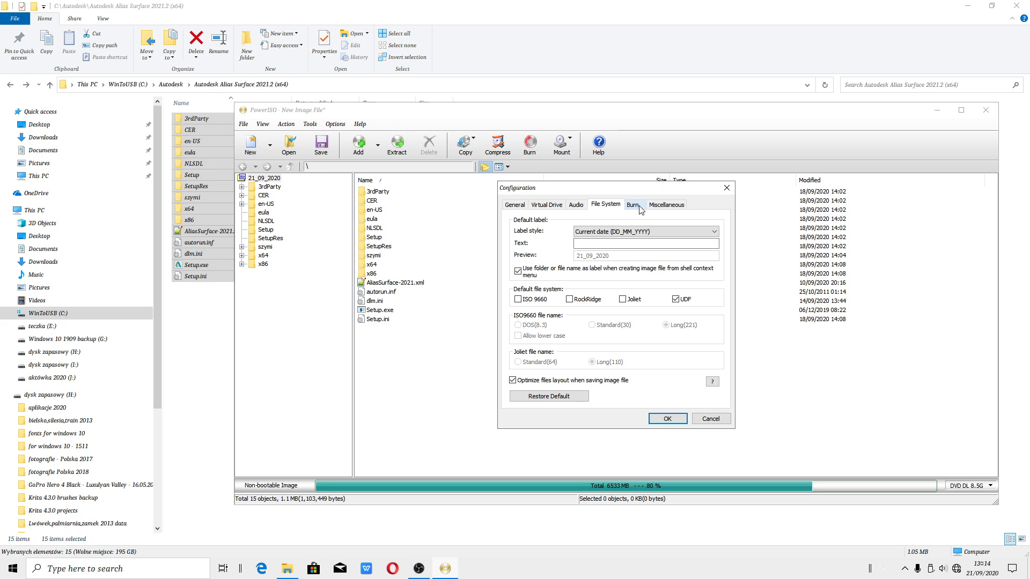
{"action": "left_click", "coordinate": [668, 206]}
Apply the configuration changes and glance at the Tools menu without choosing anything
{"action": "left_click", "coordinate": [673, 420]}
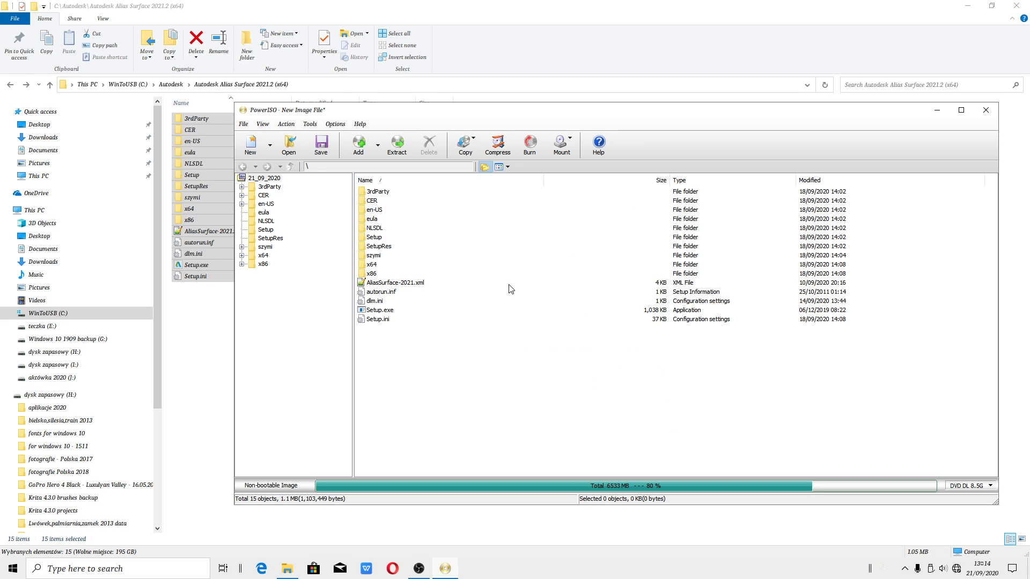
{"action": "left_click", "coordinate": [310, 124]}
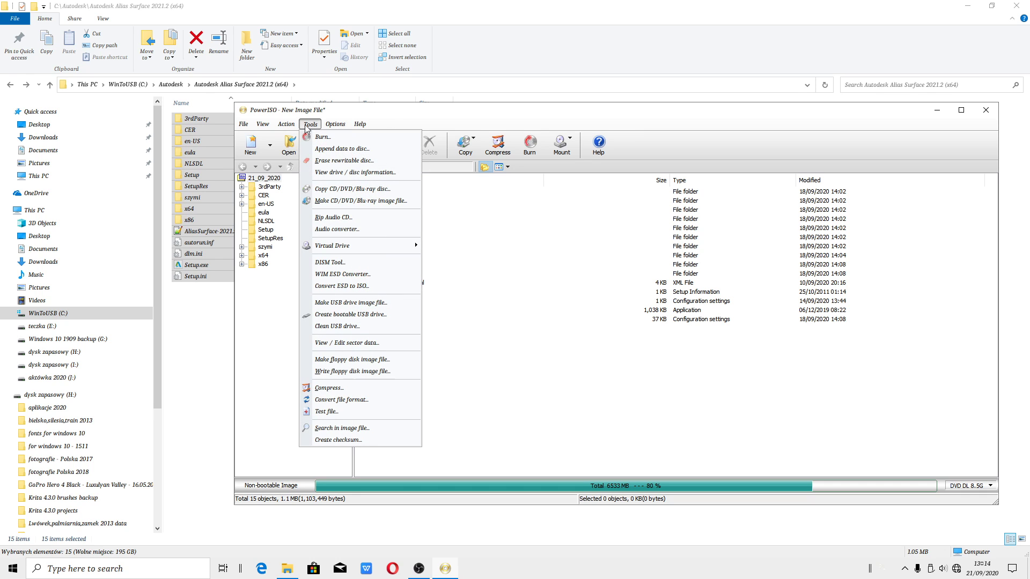
{"action": "left_click", "coordinate": [472, 195]}
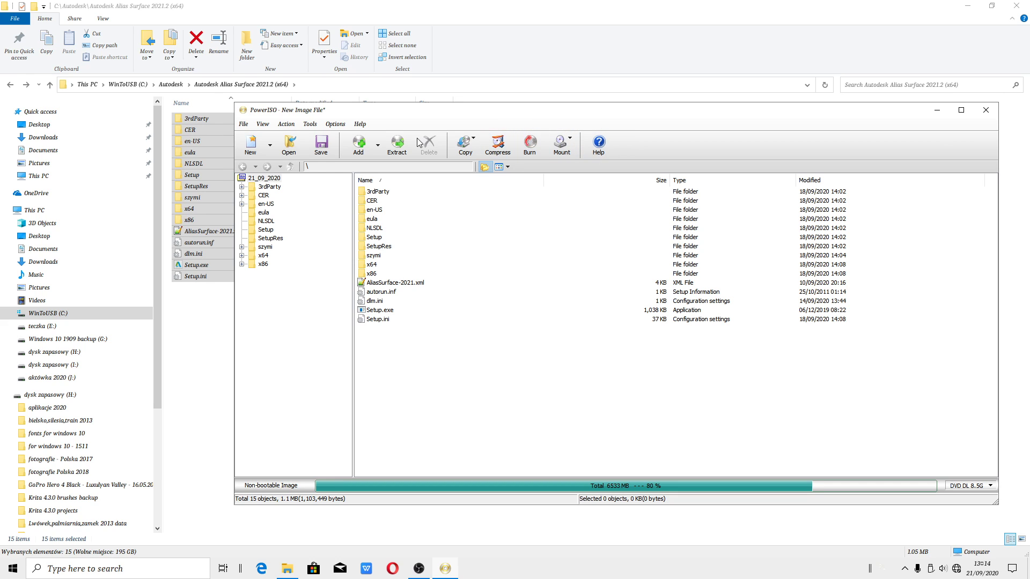
Reopen Configuration and set the default compression method to Normal on Miscellaneous
{"action": "left_click", "coordinate": [335, 124]}
{"action": "left_click", "coordinate": [343, 138]}
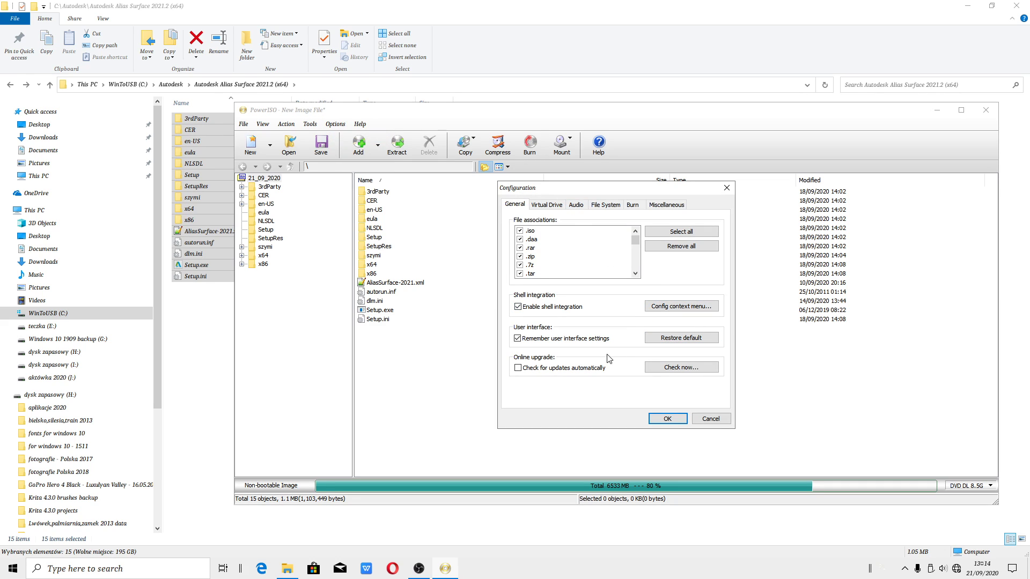
{"action": "left_click", "coordinate": [660, 208]}
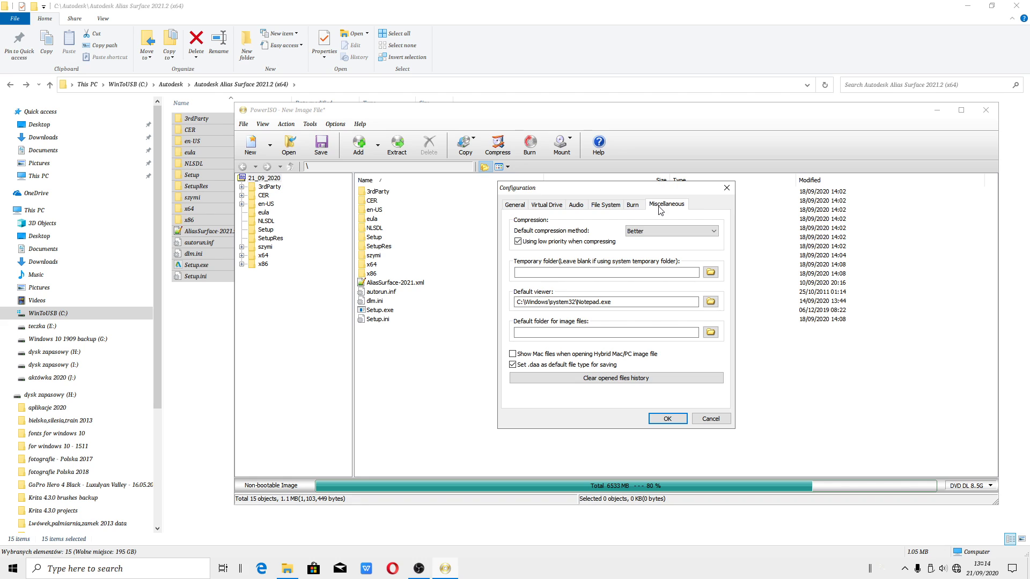
{"action": "left_click", "coordinate": [650, 232]}
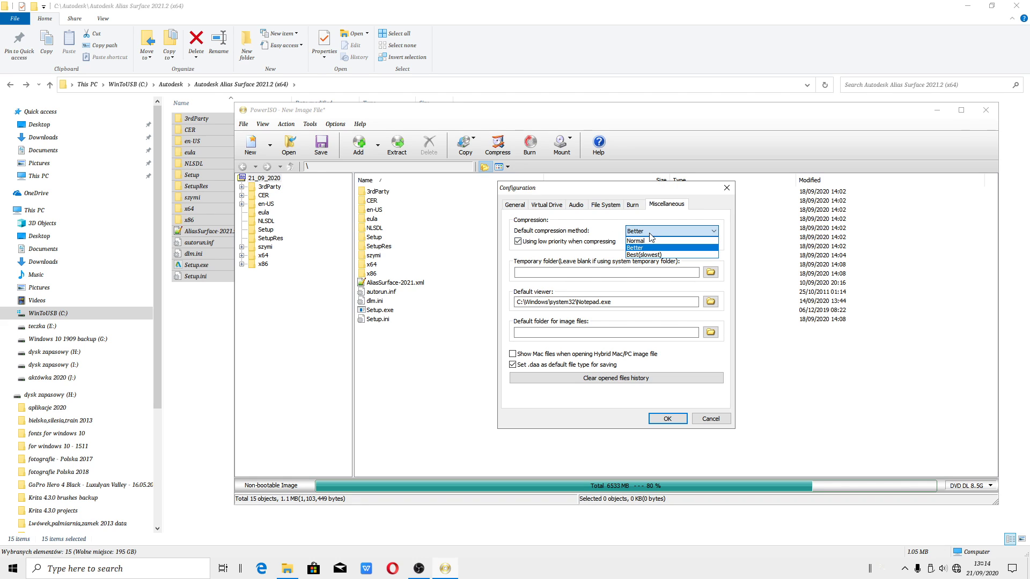
{"action": "left_click", "coordinate": [643, 241]}
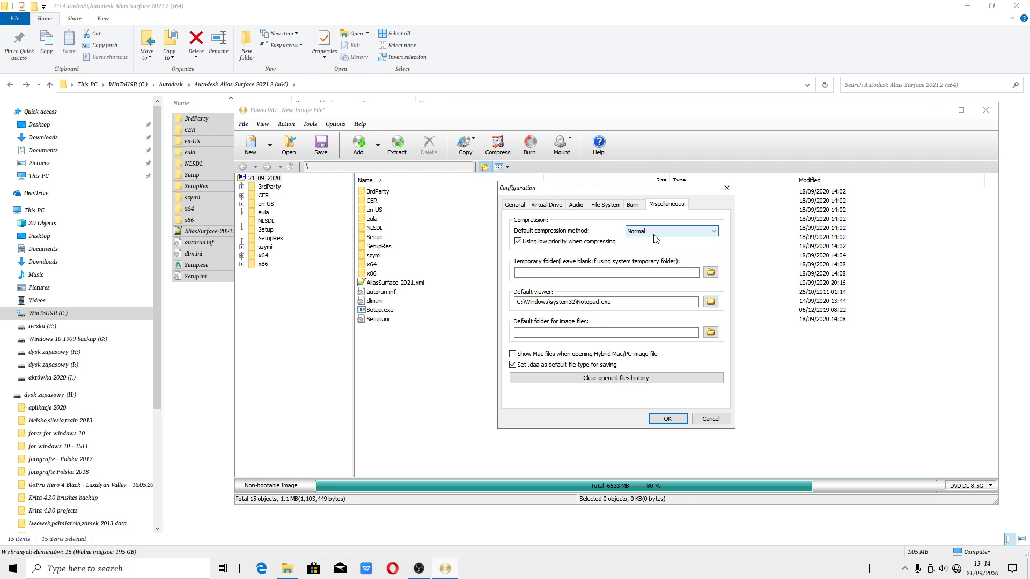
Review the File System, Audio, Virtual Drive and General tabs, then save the settings
{"action": "left_click", "coordinate": [605, 206]}
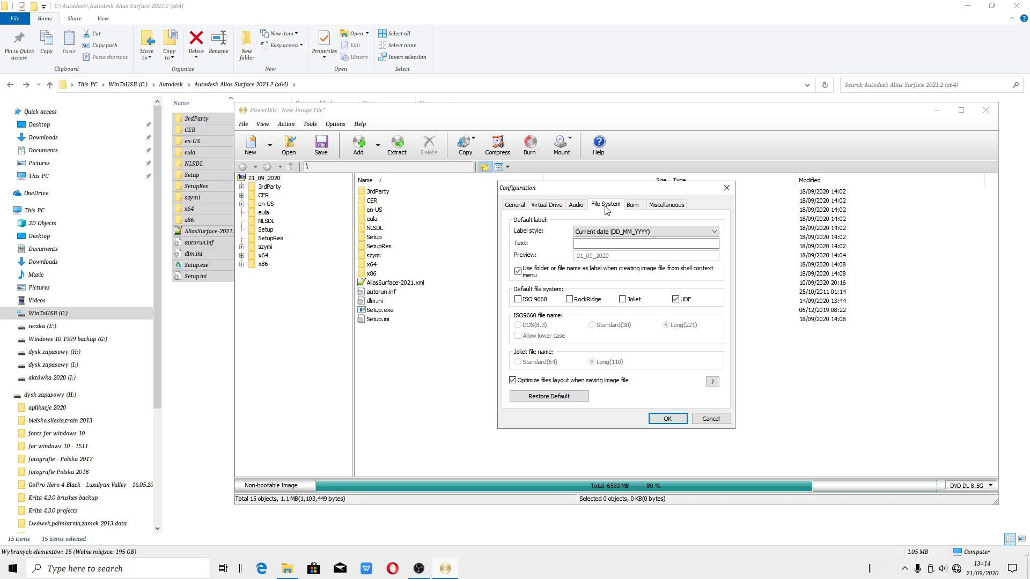
{"action": "left_click", "coordinate": [575, 207]}
{"action": "left_click", "coordinate": [547, 205]}
{"action": "left_click", "coordinate": [578, 207]}
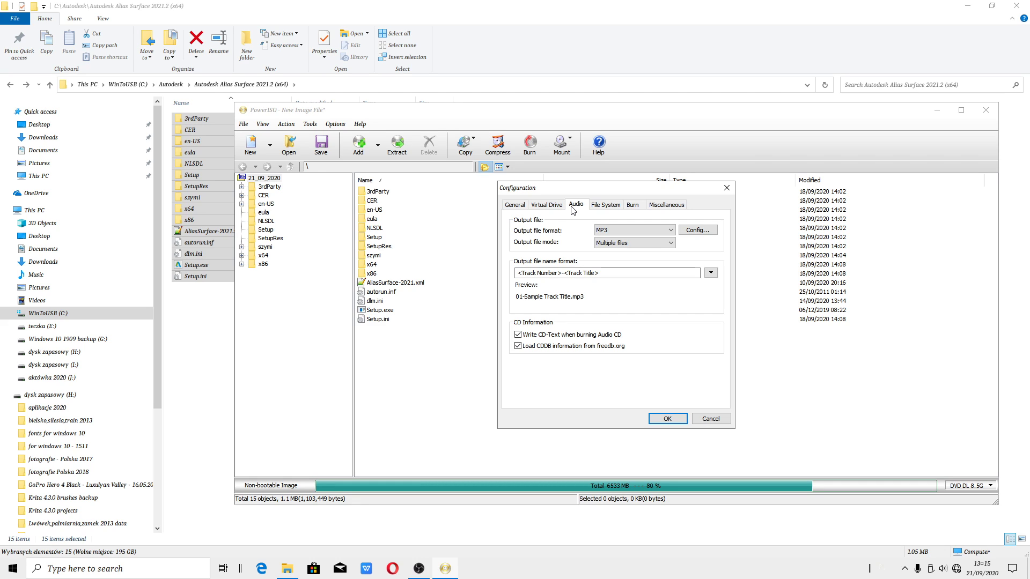
{"action": "left_click", "coordinate": [515, 206]}
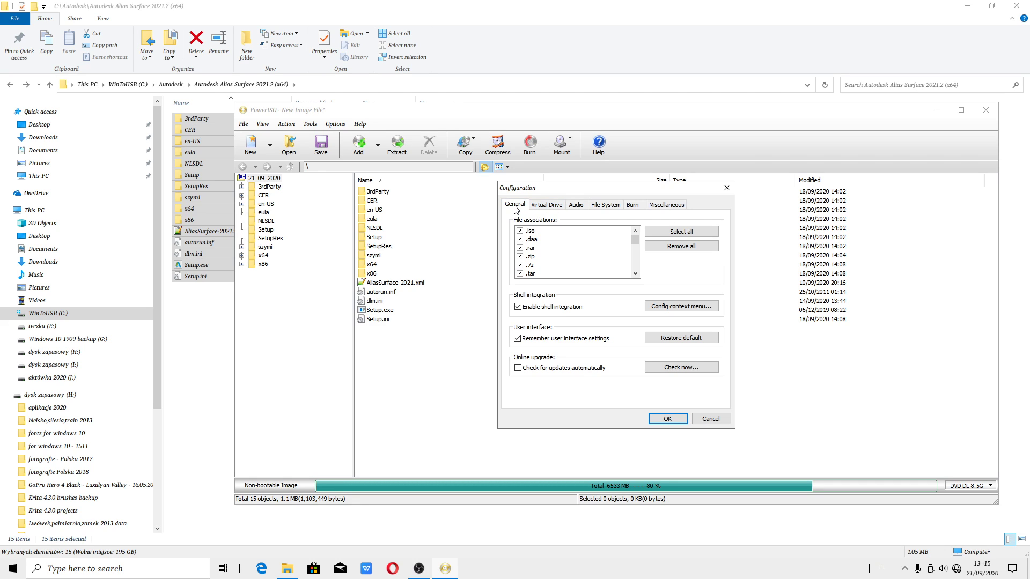
{"action": "left_click", "coordinate": [661, 207]}
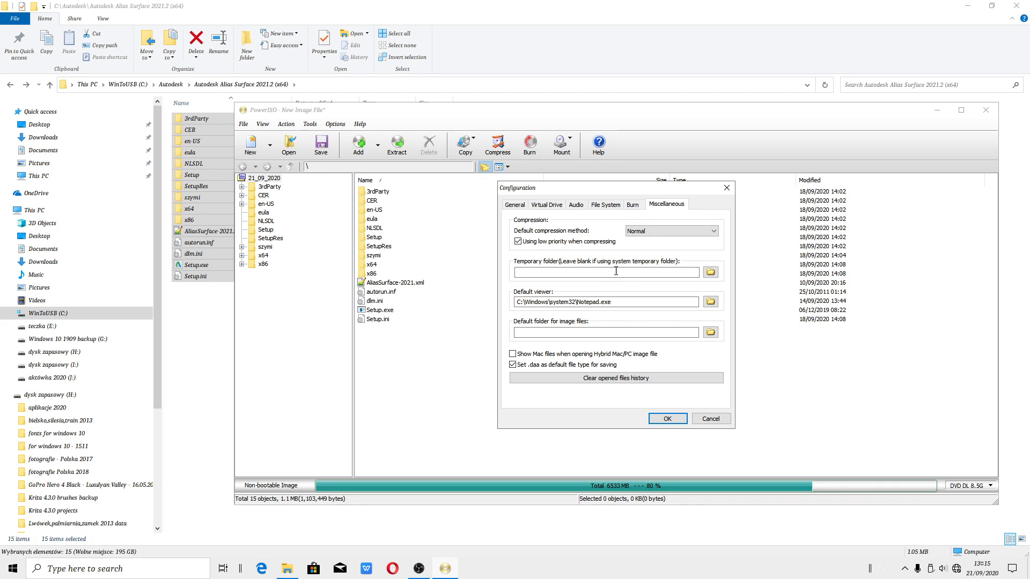
{"action": "left_click", "coordinate": [608, 206]}
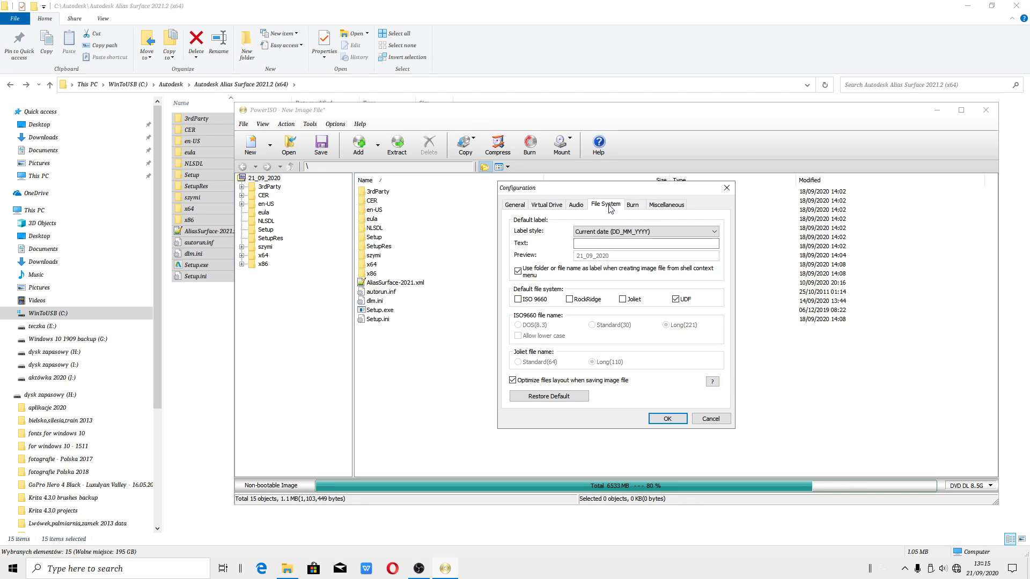
{"action": "left_click", "coordinate": [669, 419]}
Open the Compress dialog and its comment settings, then cancel both without changes
{"action": "left_click", "coordinate": [499, 144]}
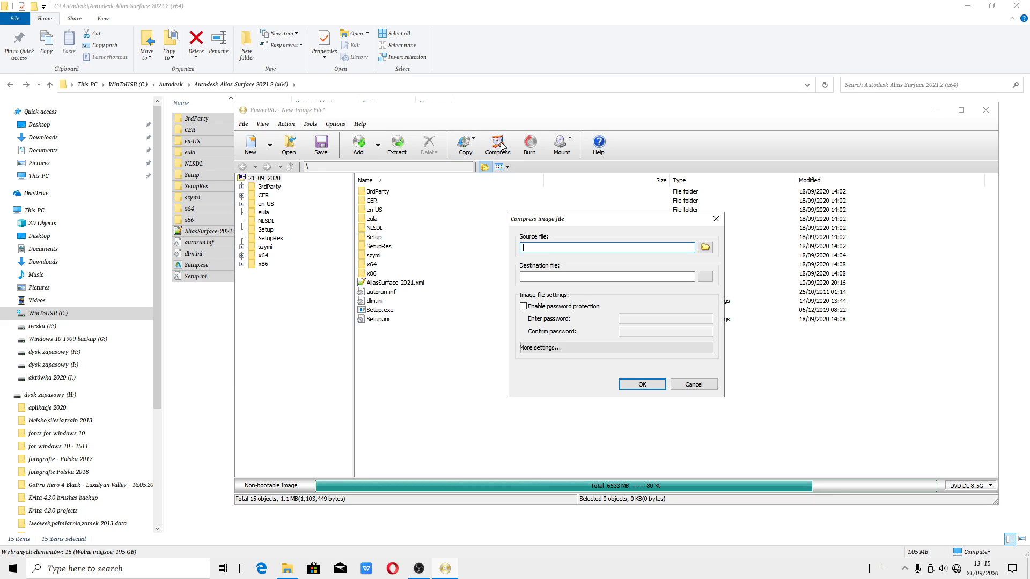
{"action": "left_click", "coordinate": [621, 347]}
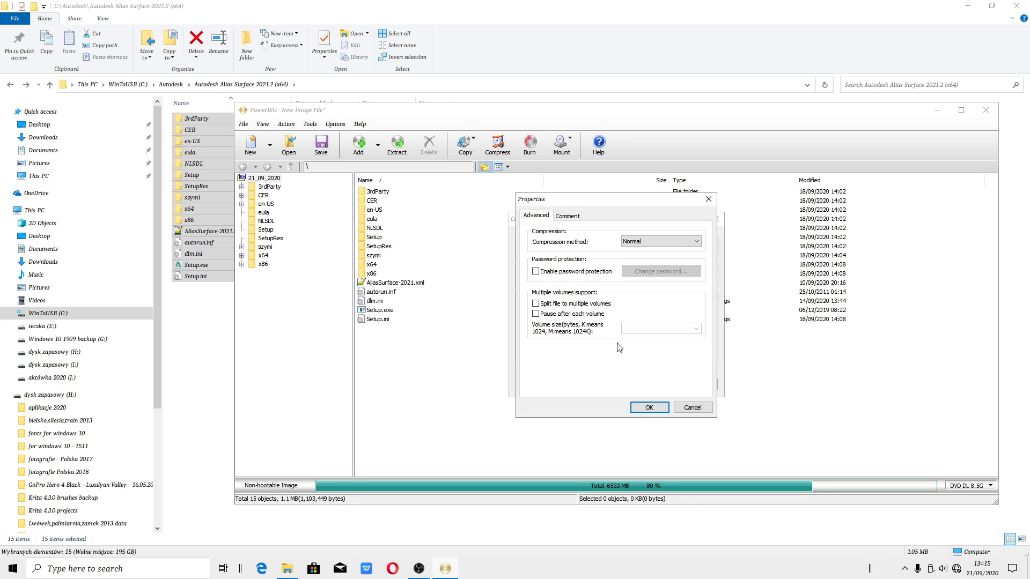
{"action": "left_click", "coordinate": [568, 216]}
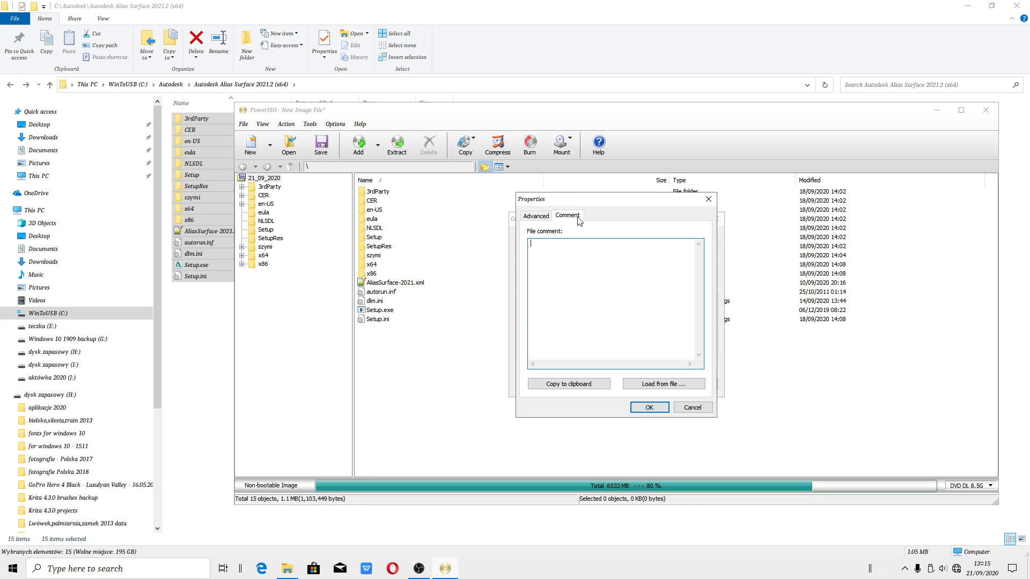
{"action": "left_click", "coordinate": [692, 407]}
{"action": "left_click", "coordinate": [694, 383]}
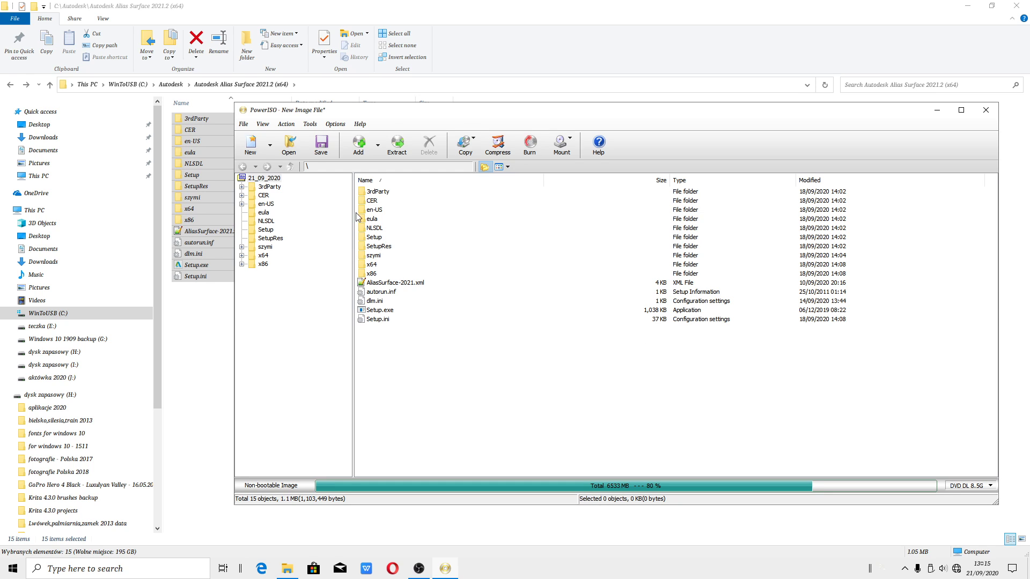
Browse the Options and Tools menus, then bring up the File menu
{"action": "left_click", "coordinate": [335, 124]}
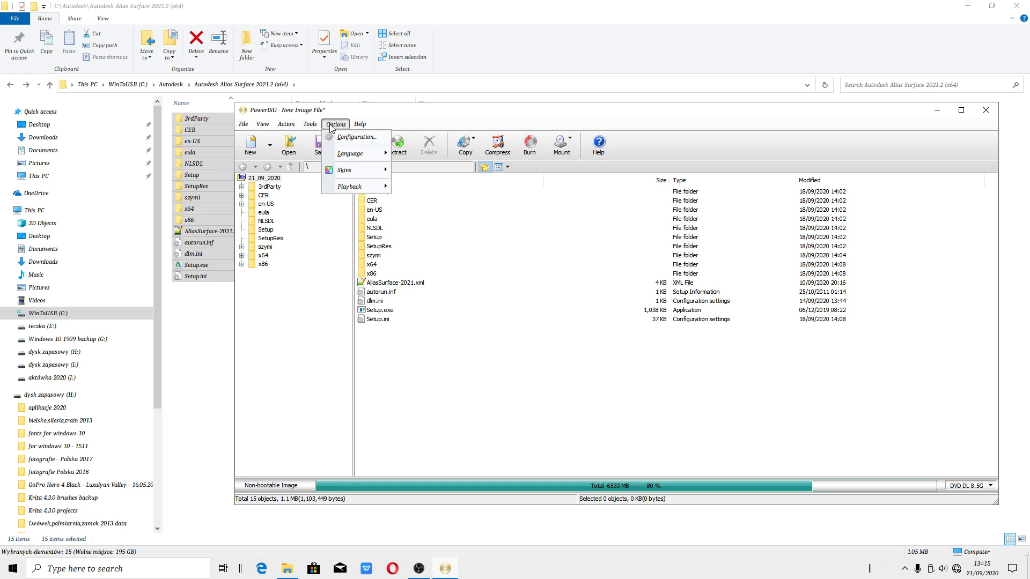
{"action": "mouse_move", "coordinate": [313, 126]}
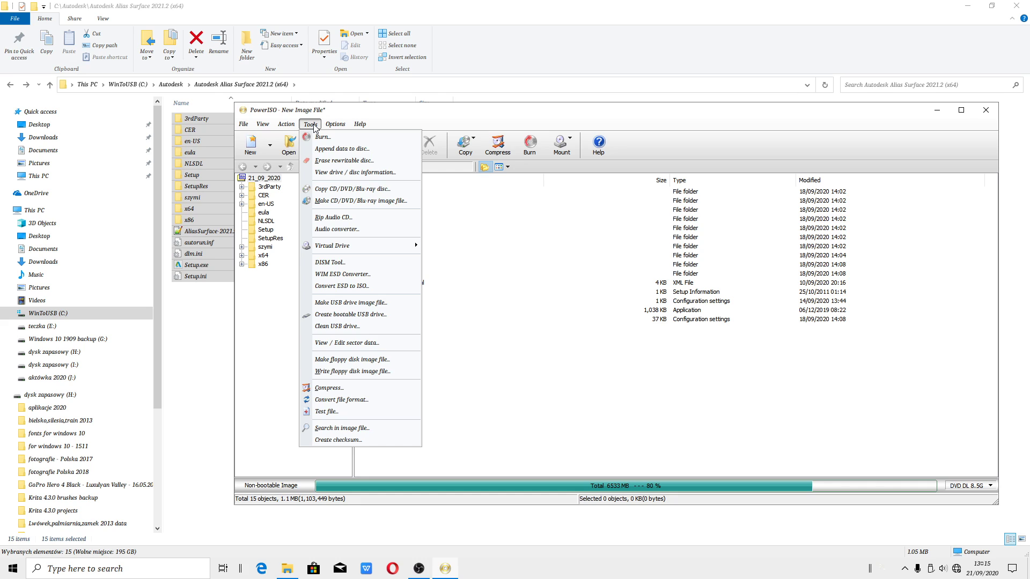
{"action": "left_click", "coordinate": [538, 311]}
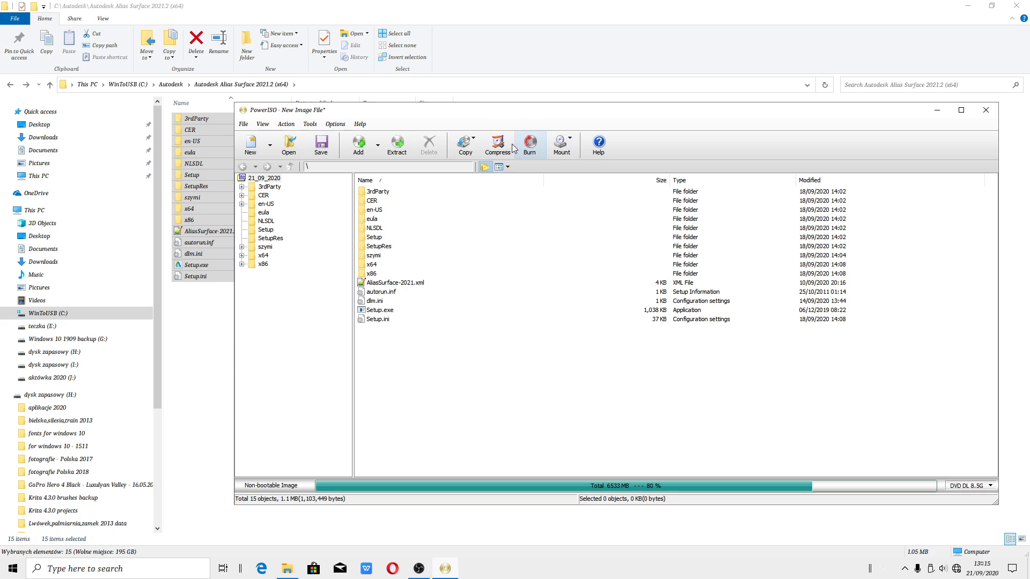
{"action": "left_click", "coordinate": [241, 126]}
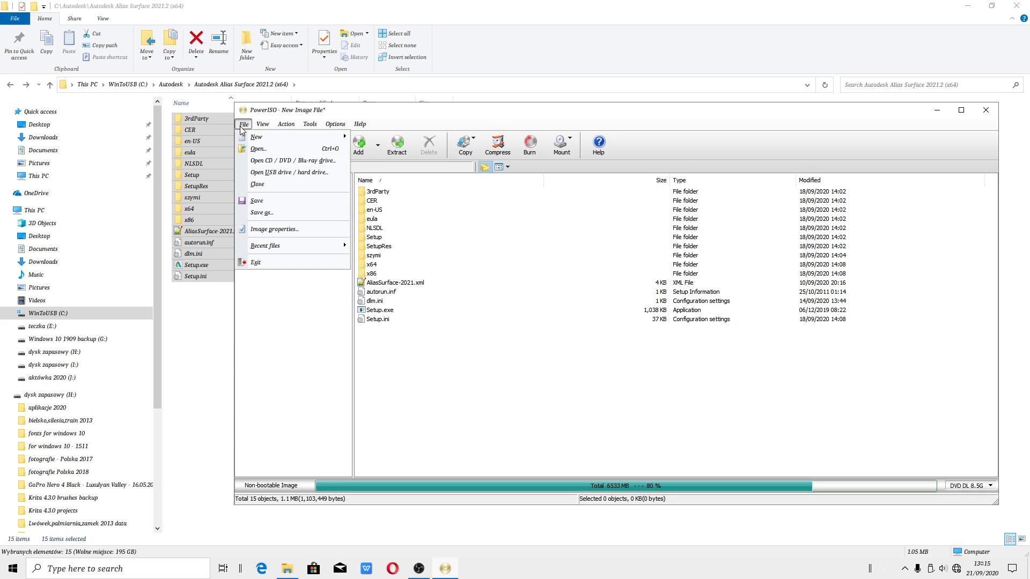
In image Properties, enable UDF and keep ISO 9660 while turning Joliet off
{"action": "left_click", "coordinate": [286, 234]}
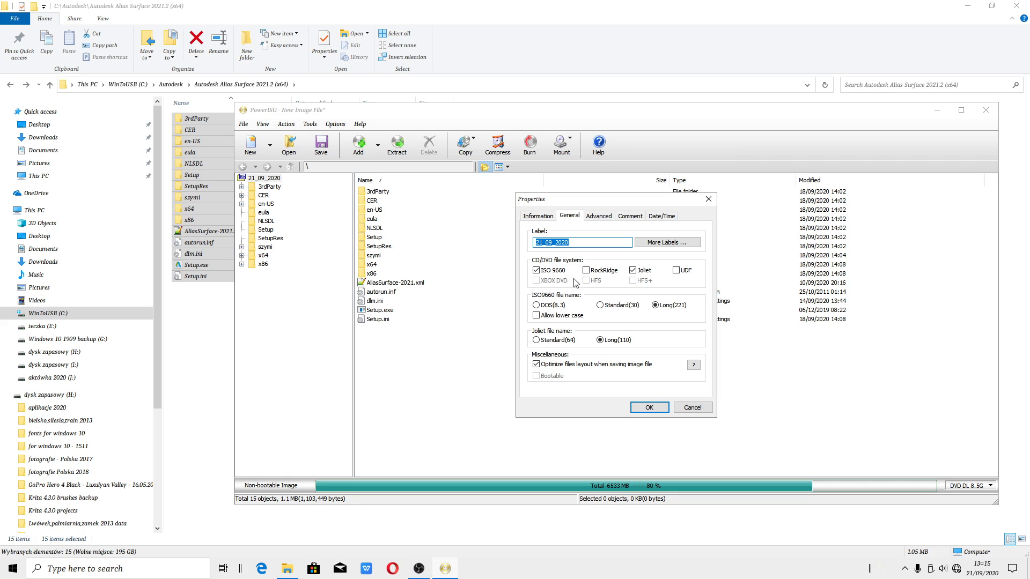
{"action": "left_click", "coordinate": [683, 273]}
{"action": "left_click", "coordinate": [633, 271]}
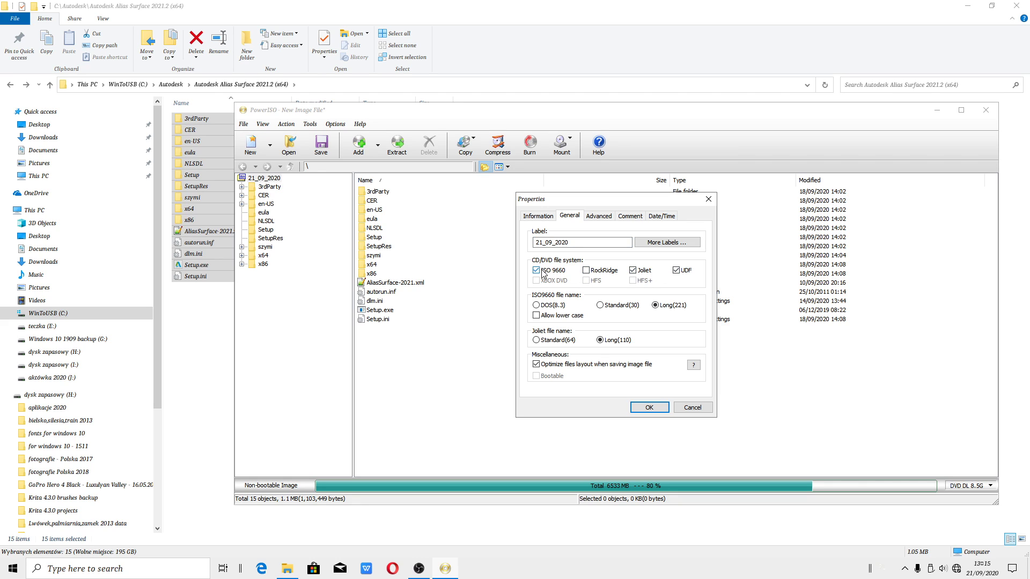
{"action": "left_click", "coordinate": [540, 273]}
{"action": "left_click", "coordinate": [537, 271]}
Split the image into 700M - CD-700M volumes with Normal compression and confirm
{"action": "left_click", "coordinate": [599, 217]}
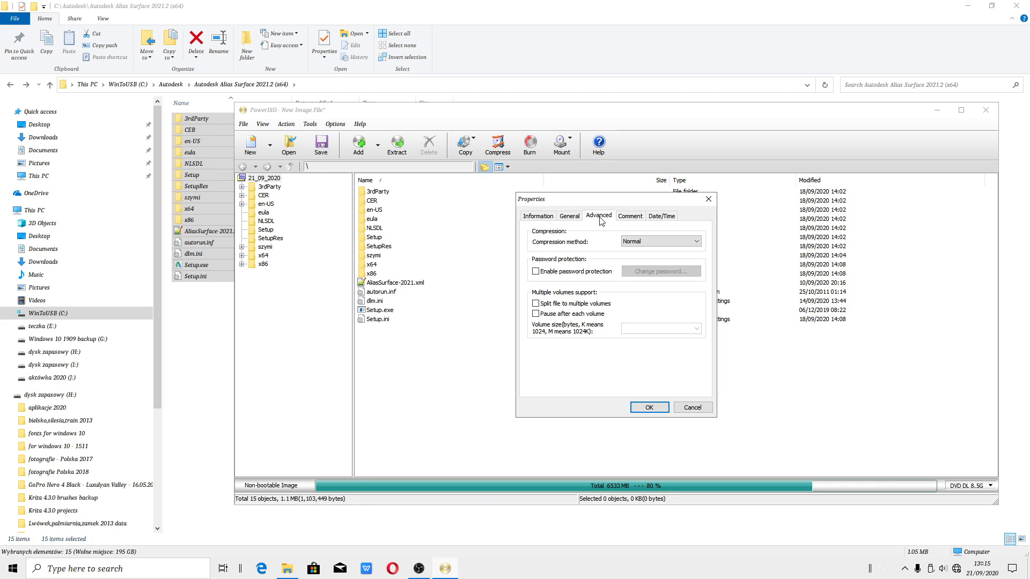
{"action": "left_click", "coordinate": [537, 304]}
{"action": "left_click", "coordinate": [696, 328]}
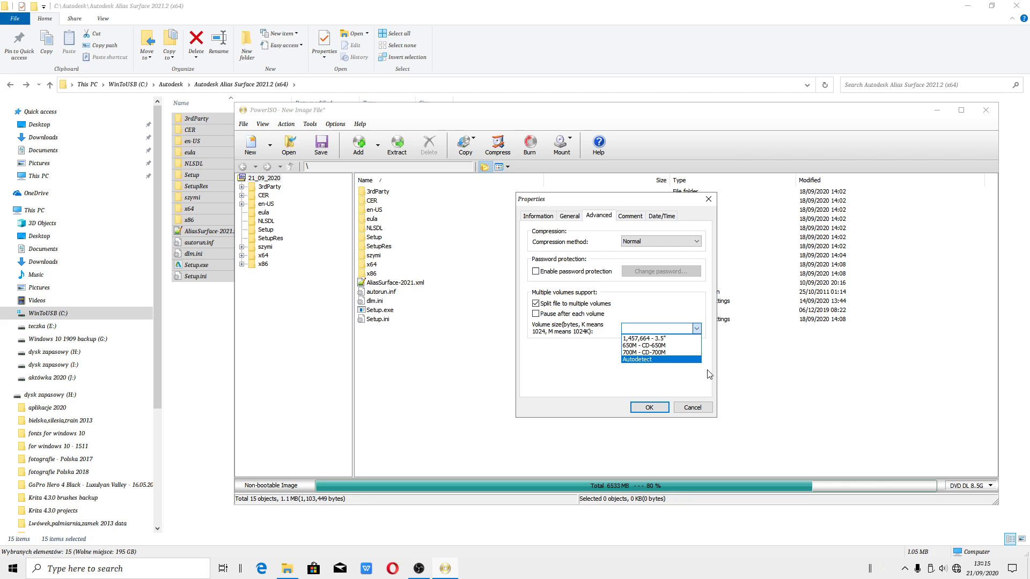
{"action": "left_click", "coordinate": [656, 353]}
{"action": "left_click", "coordinate": [657, 241]}
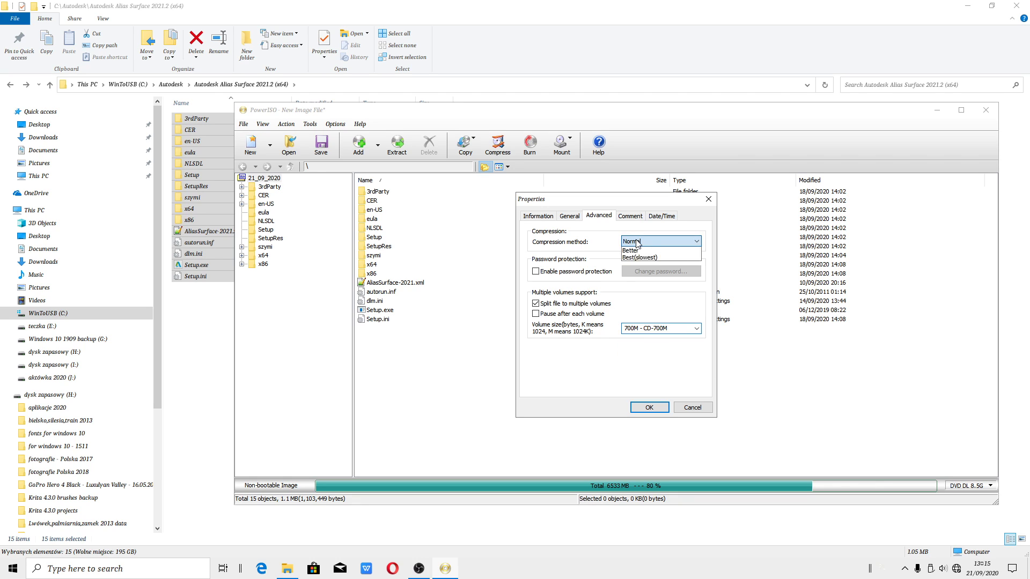
{"action": "left_click", "coordinate": [640, 251]}
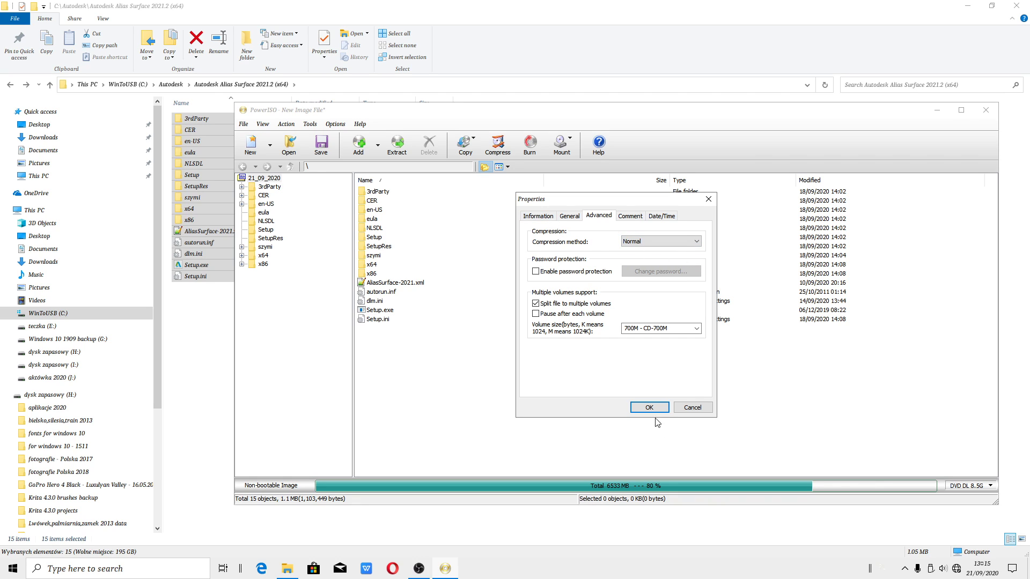
{"action": "left_click", "coordinate": [696, 329]}
{"action": "left_click", "coordinate": [696, 330]}
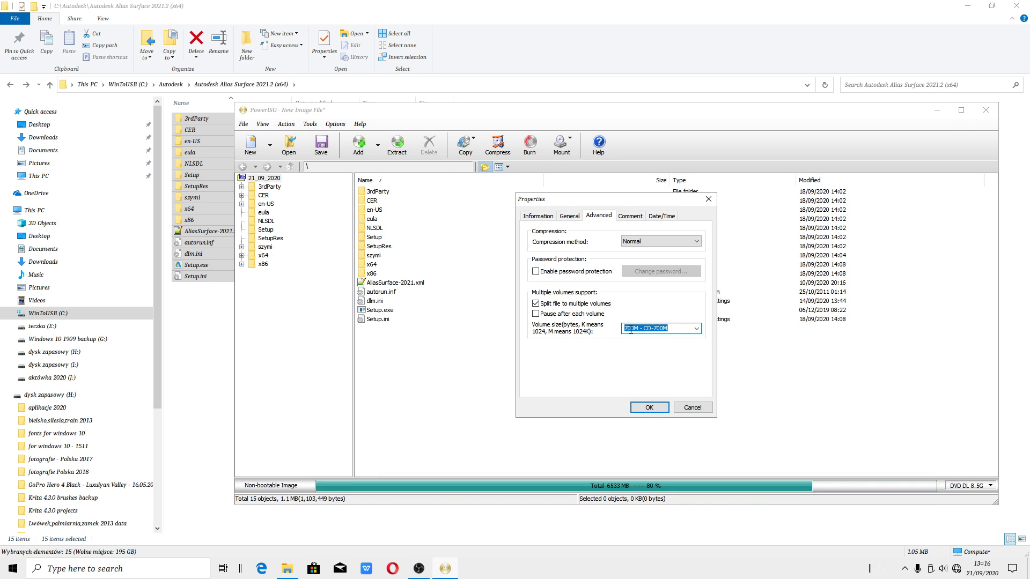
{"action": "left_click", "coordinate": [648, 407]}
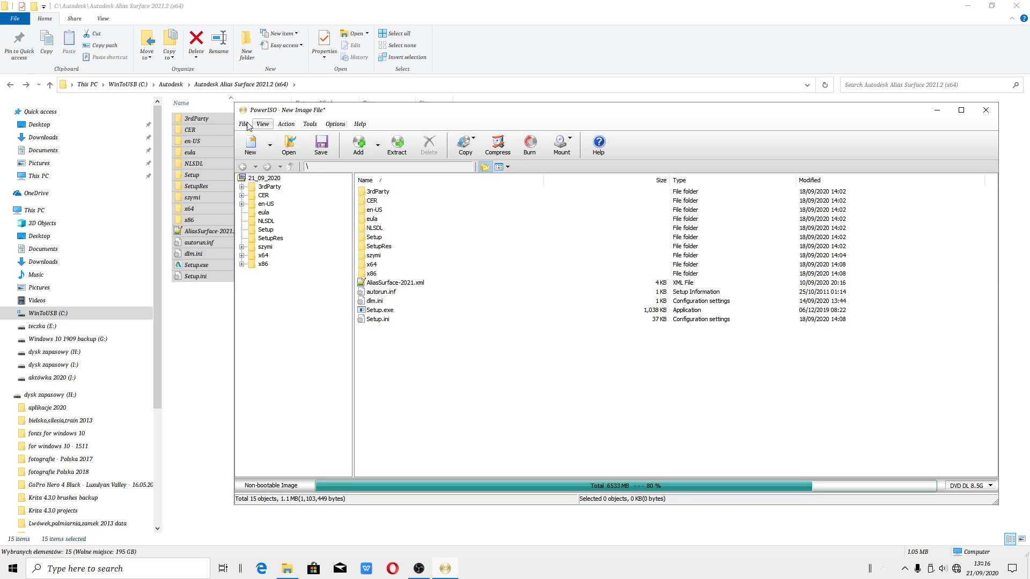
Glance at the File menu, then bring up the Windows Start menu
{"action": "left_click", "coordinate": [244, 125]}
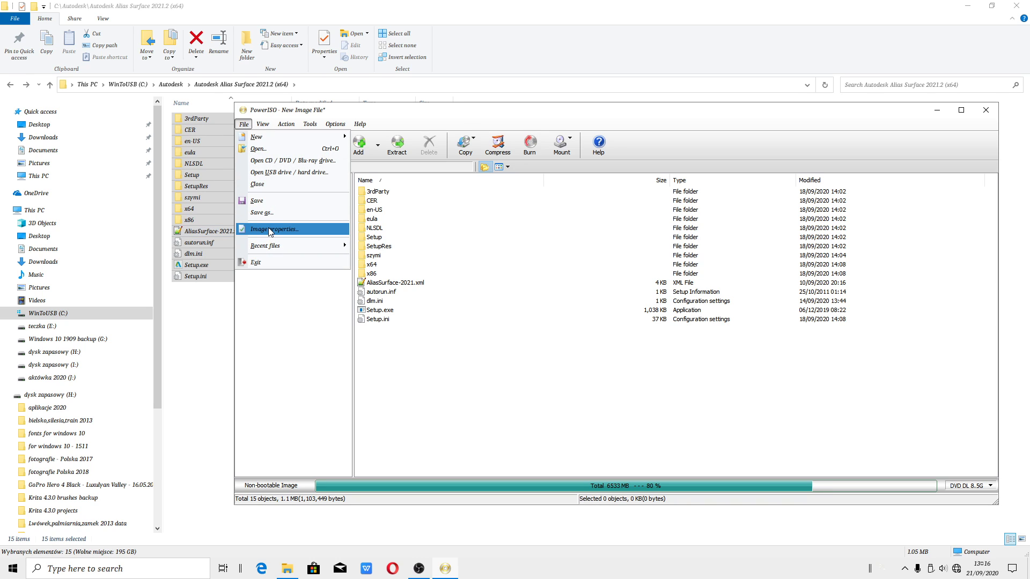
{"action": "left_click", "coordinate": [322, 358]}
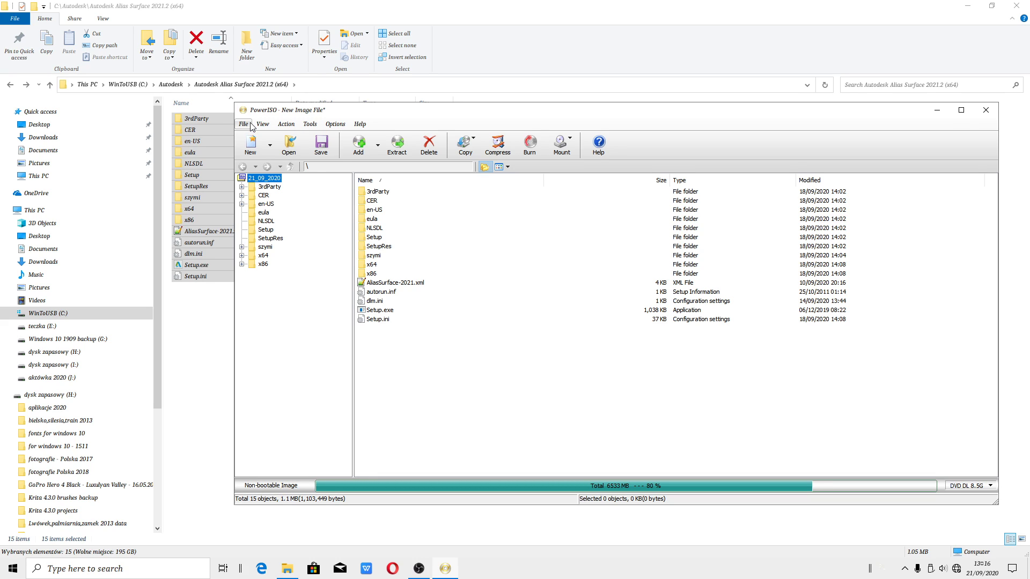
{"action": "left_click", "coordinate": [15, 566]}
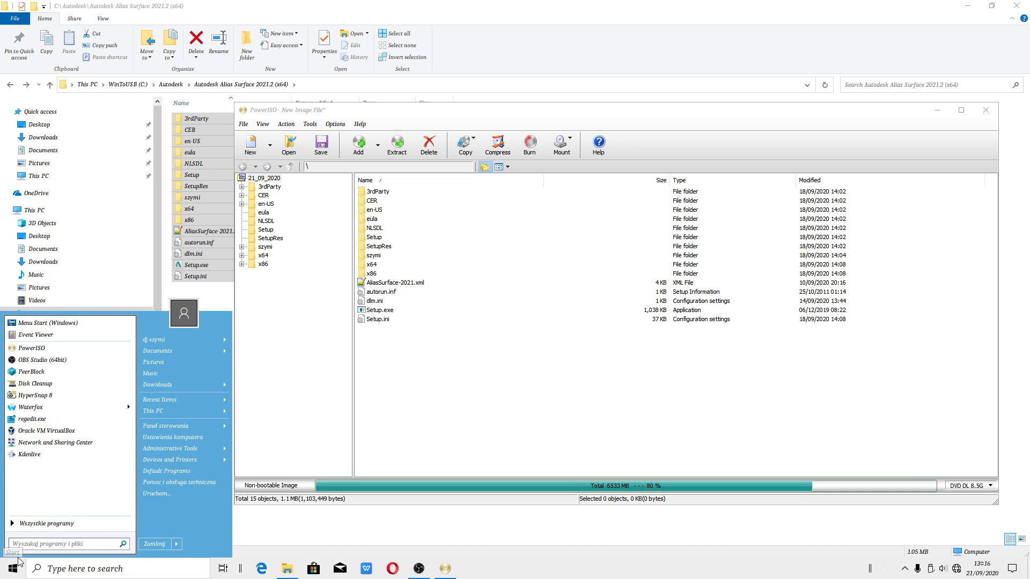
Launch 7-Zip File Manager from the Start menu's program list
{"action": "type", "text": "7z"}
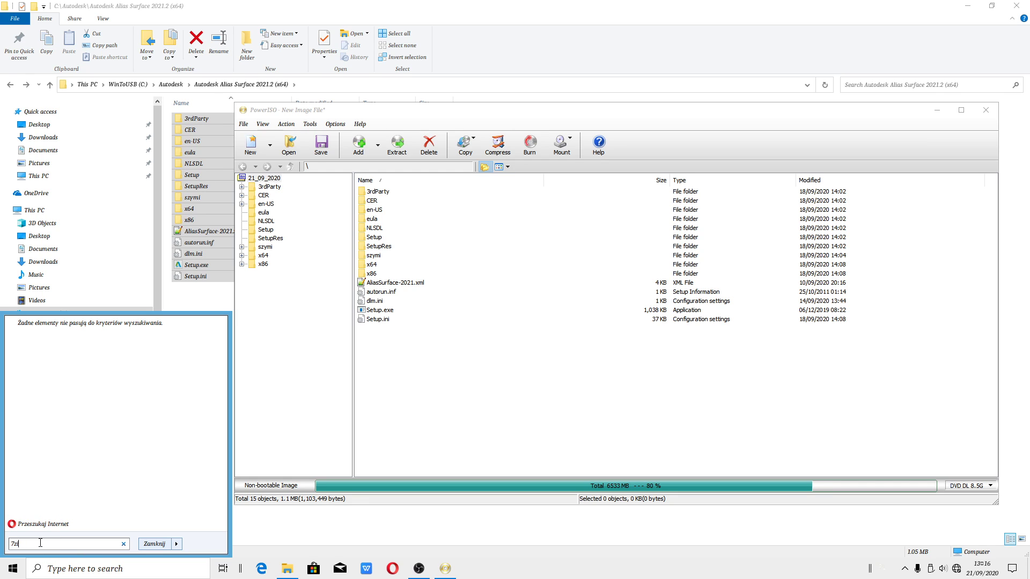
{"action": "key", "text": "BackSpace"}
{"action": "key", "text": "BackSpace"}
{"action": "key", "text": "BackSpace"}
{"action": "scroll", "coordinate": [71, 400], "scroll_direction": "down", "scroll_amount": 2}
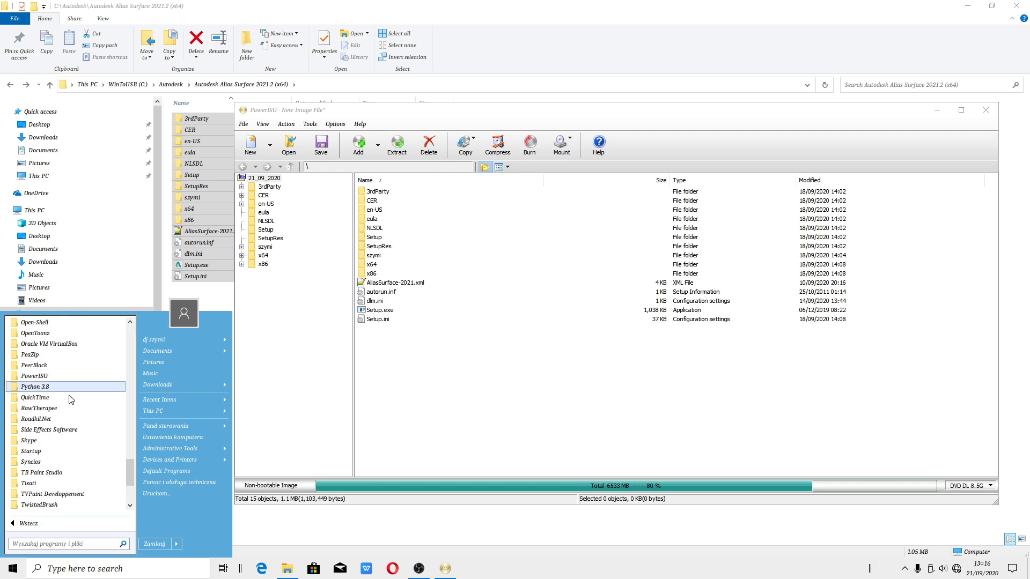
{"action": "scroll", "coordinate": [117, 339], "scroll_direction": "up", "scroll_amount": 15}
{"action": "scroll", "coordinate": [115, 362], "scroll_direction": "down", "scroll_amount": 15}
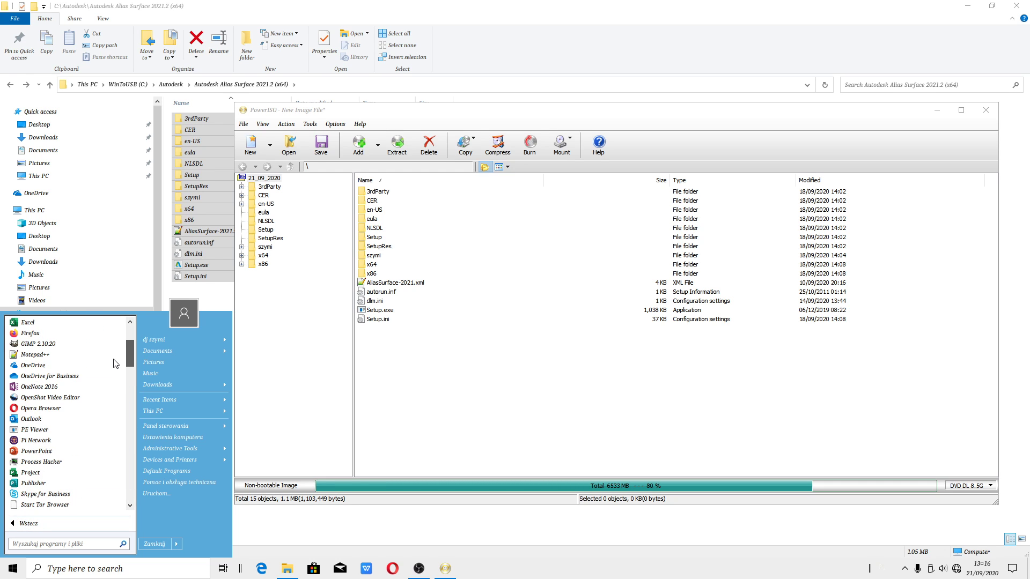
{"action": "left_click", "coordinate": [55, 442]}
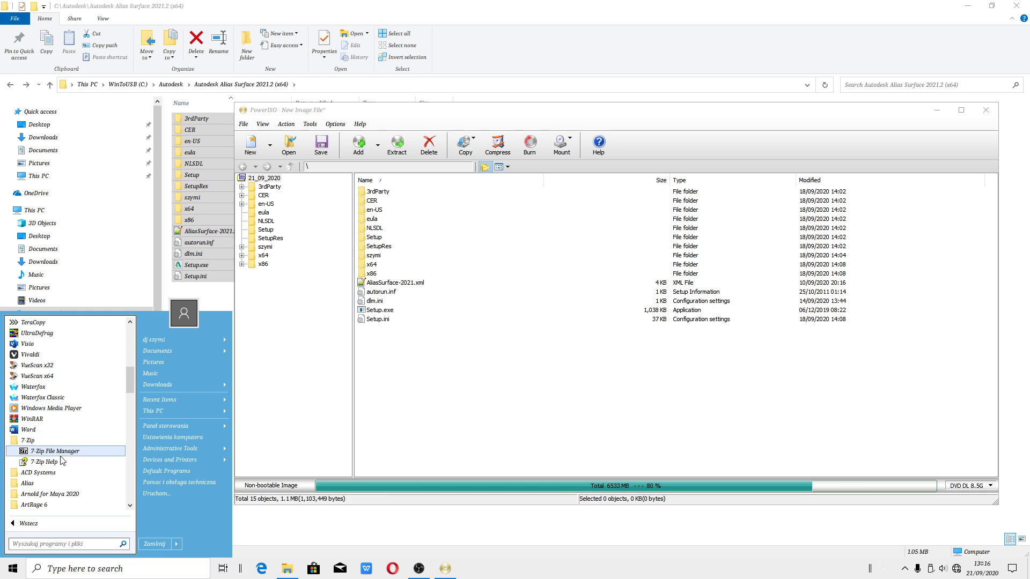
{"action": "left_click", "coordinate": [55, 452]}
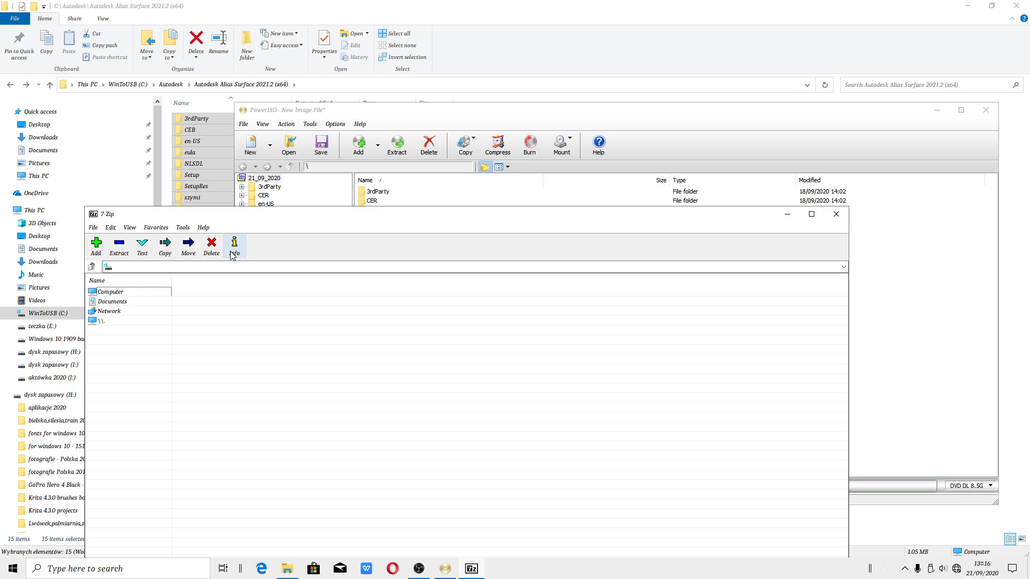
In 7-Zip Options, associate all archive types for current user and all users, apply, and close 7-Zip
{"action": "left_click", "coordinate": [179, 227]}
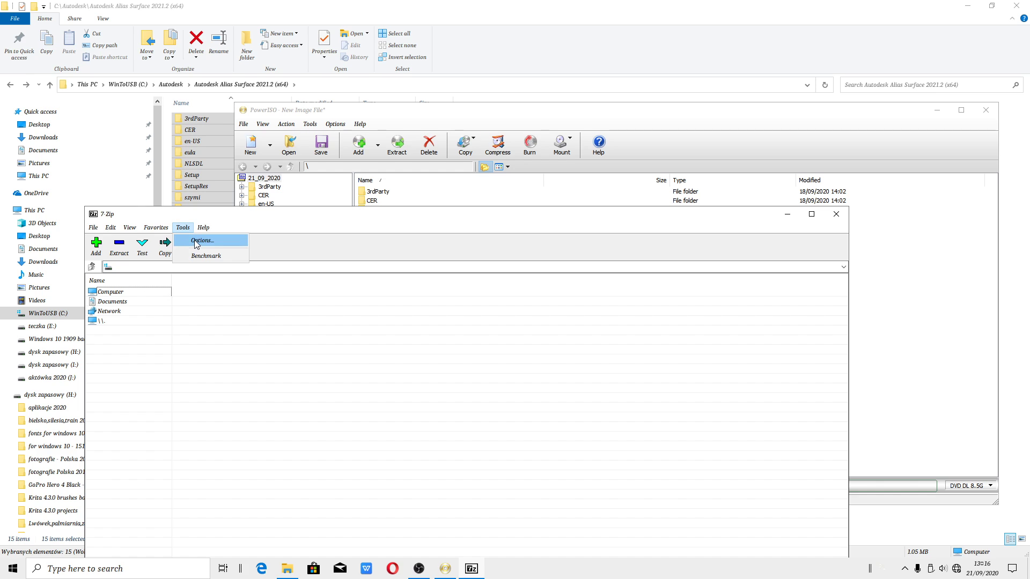
{"action": "left_click", "coordinate": [196, 242]}
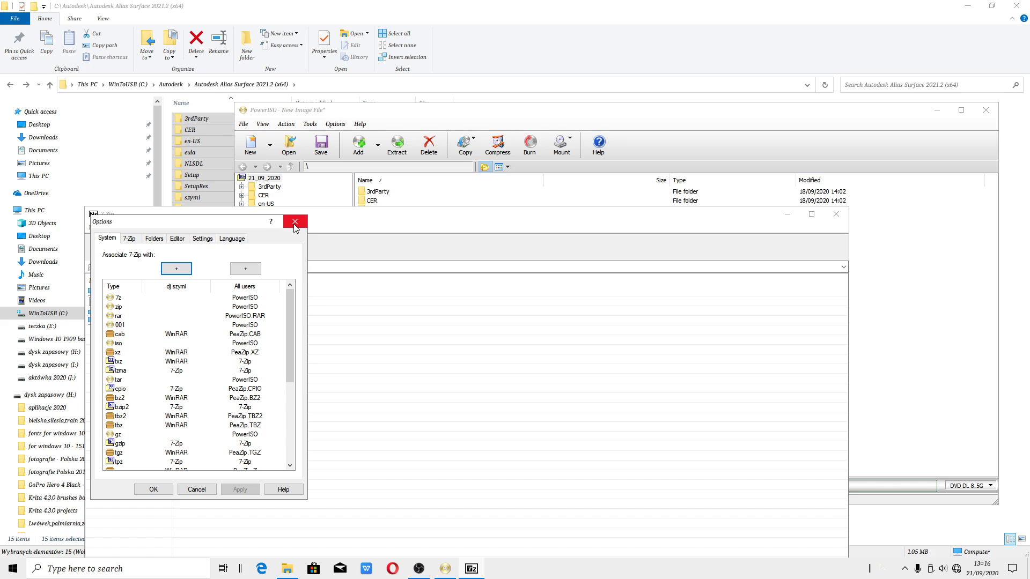
{"action": "left_click", "coordinate": [177, 270]}
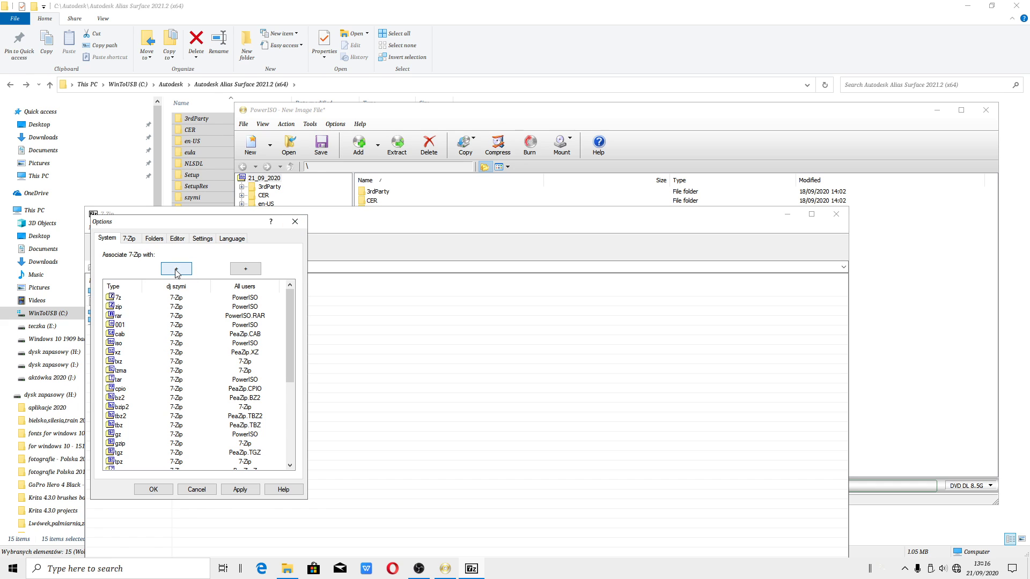
{"action": "left_click", "coordinate": [246, 268]}
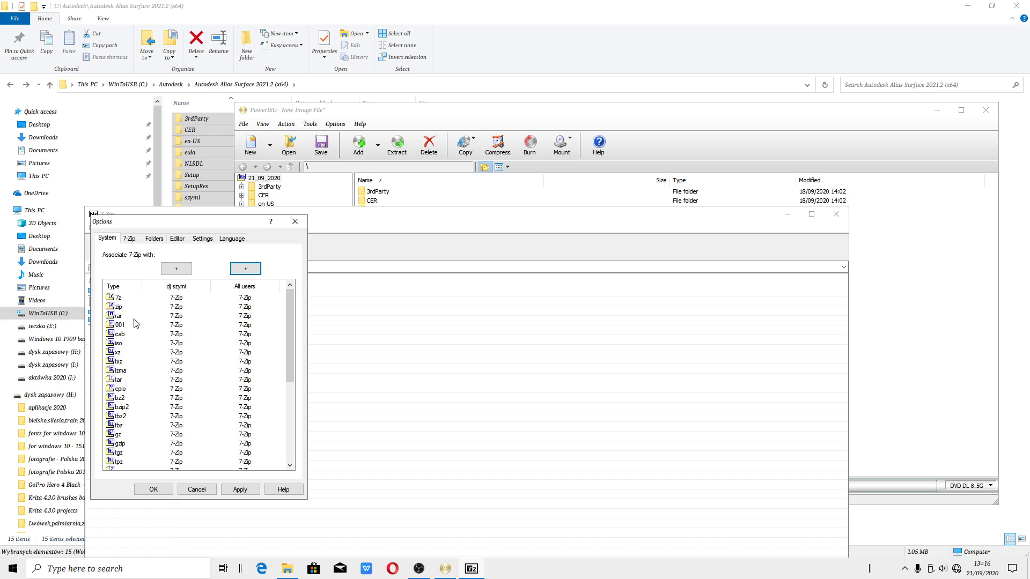
{"action": "left_click_drag", "start_coordinate": [291, 340], "coordinate": [291, 417]}
{"action": "left_click", "coordinate": [211, 239]}
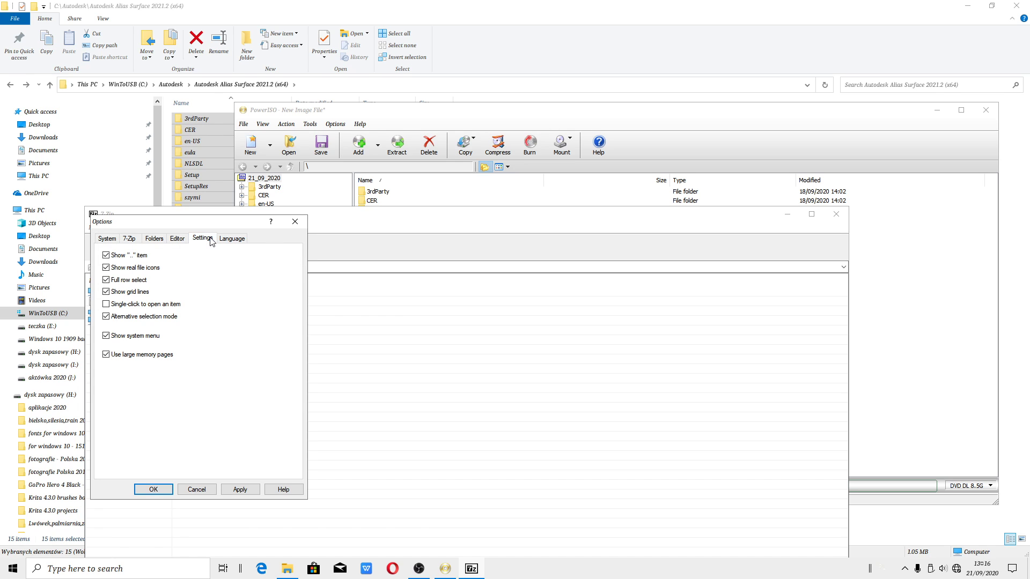
{"action": "left_click", "coordinate": [240, 491]}
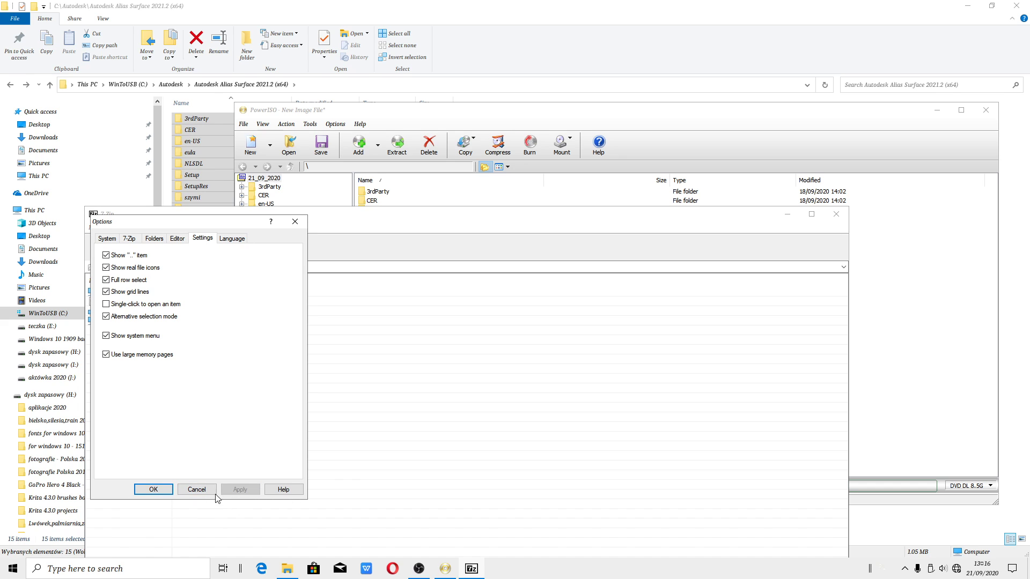
{"action": "left_click", "coordinate": [162, 490]}
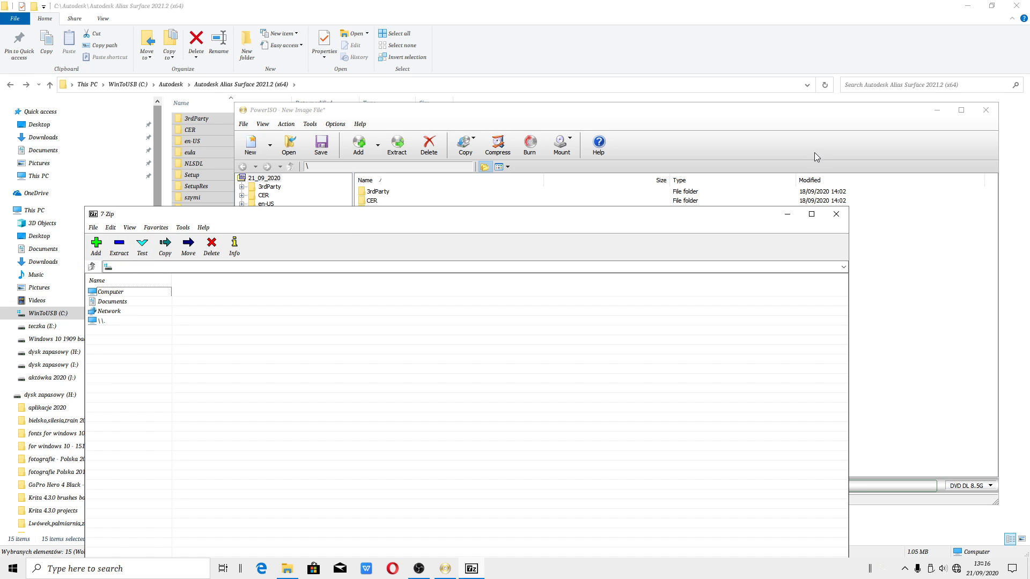
{"action": "left_click", "coordinate": [836, 214]}
Open Save As for the image, proposing New Image File.daa as a Direct Access Archive in Documents
{"action": "left_click", "coordinate": [243, 124]}
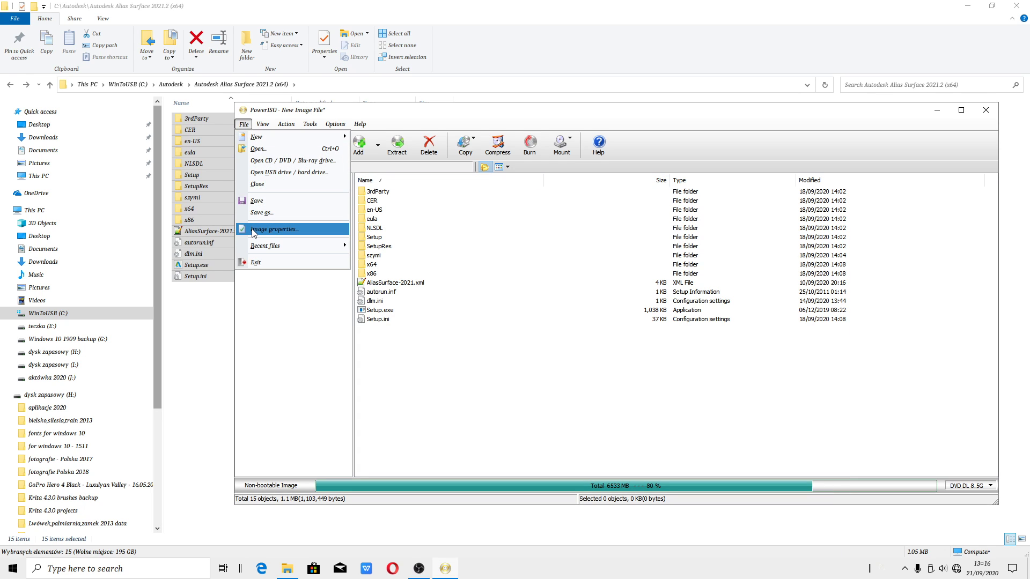
{"action": "left_click", "coordinate": [283, 391]}
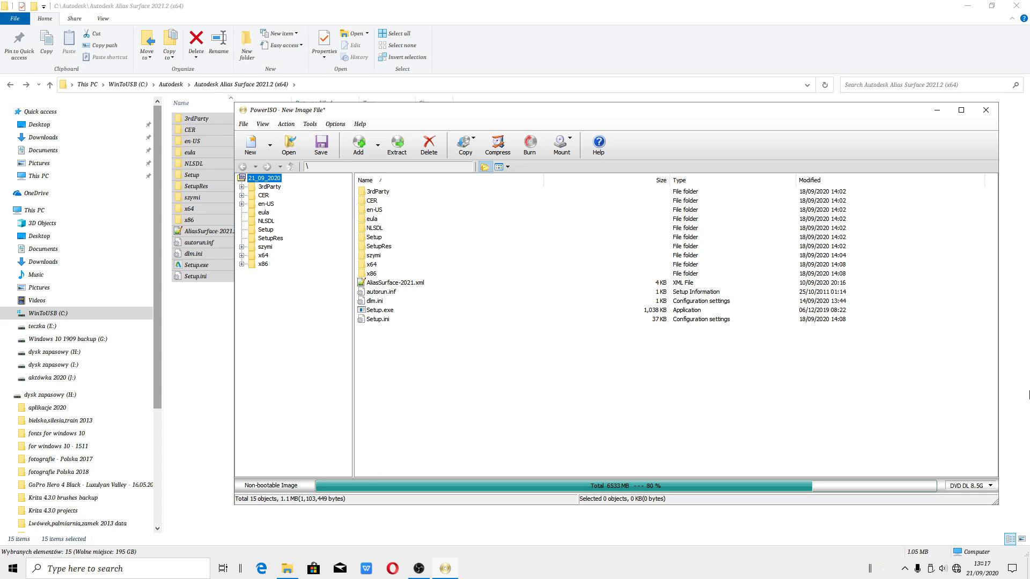
{"action": "left_click", "coordinate": [243, 124]}
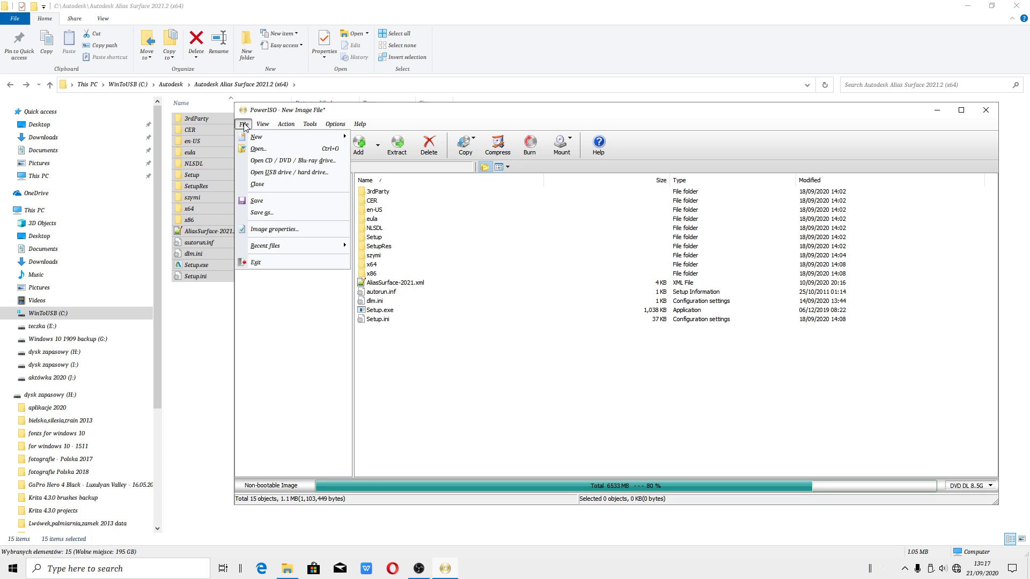
{"action": "left_click", "coordinate": [275, 212]}
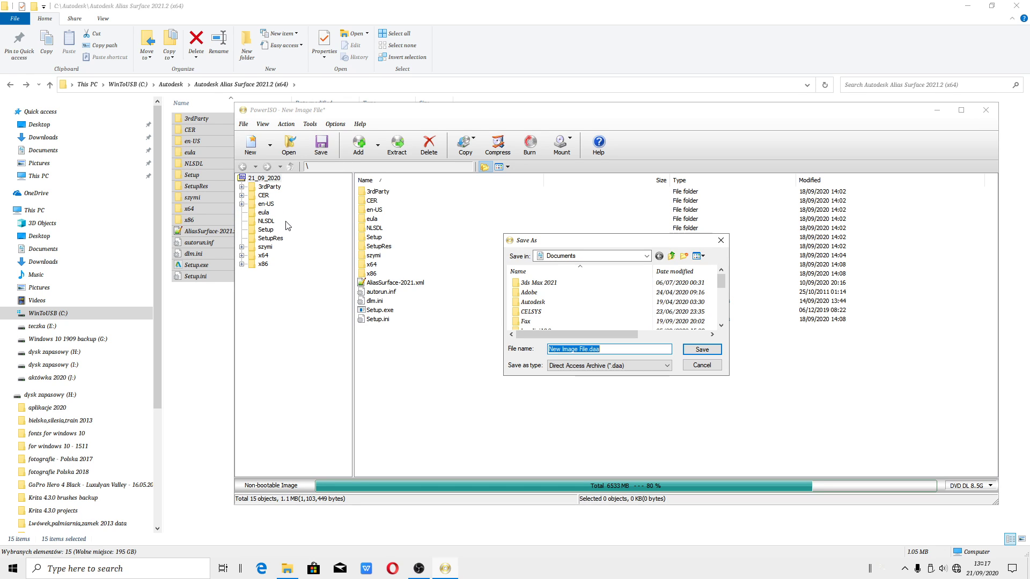
{"action": "left_click", "coordinate": [648, 256]}
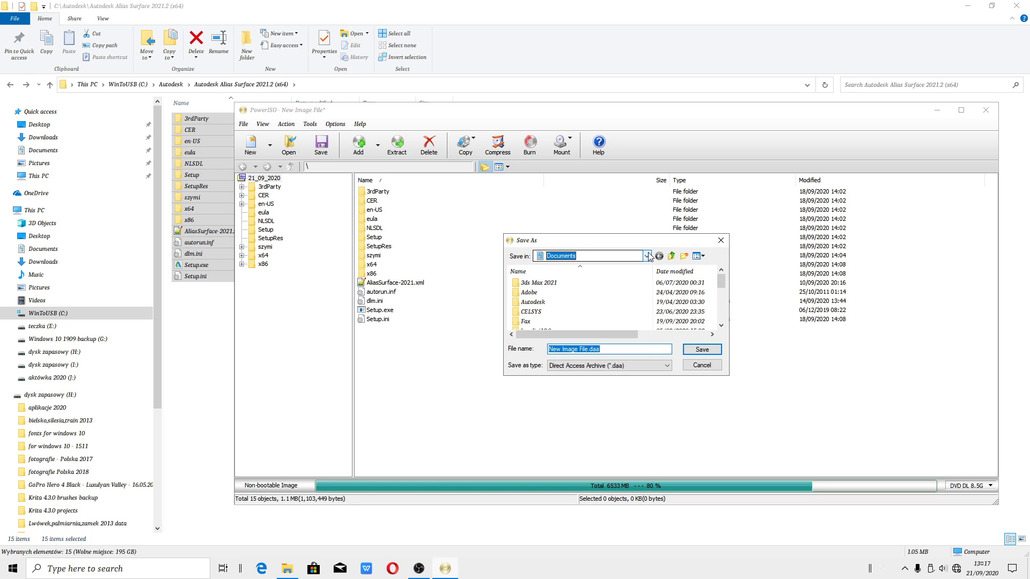
Open the dysk zapasowy (H:) drive from This PC
{"action": "left_click", "coordinate": [13, 569]}
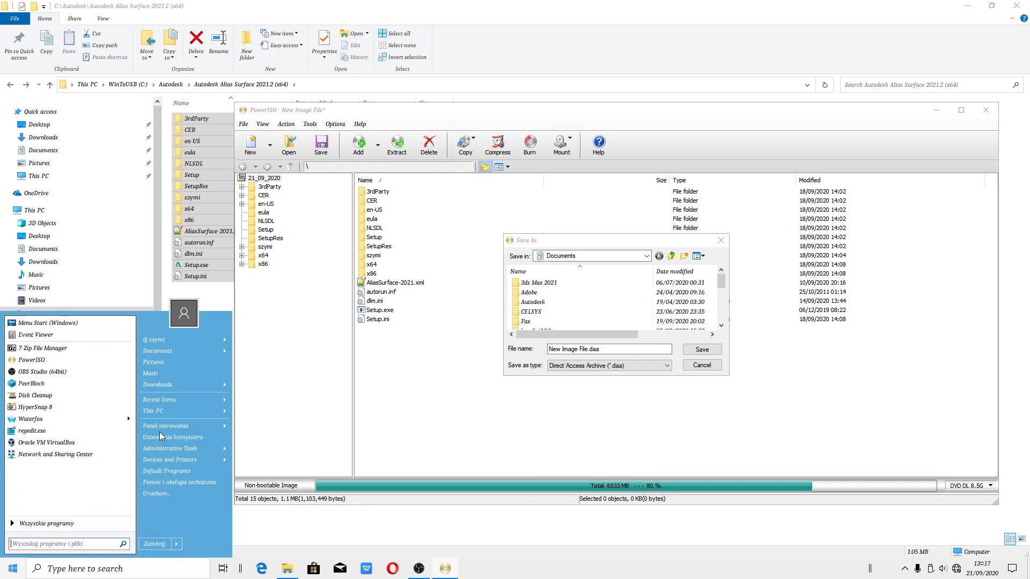
{"action": "left_click", "coordinate": [195, 410]}
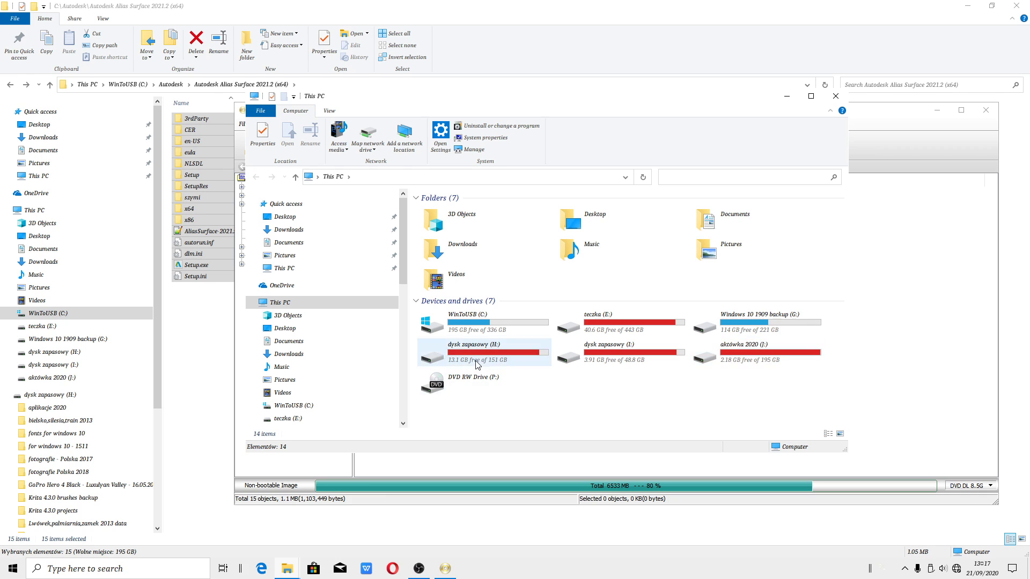
{"action": "double_click", "coordinate": [471, 356]}
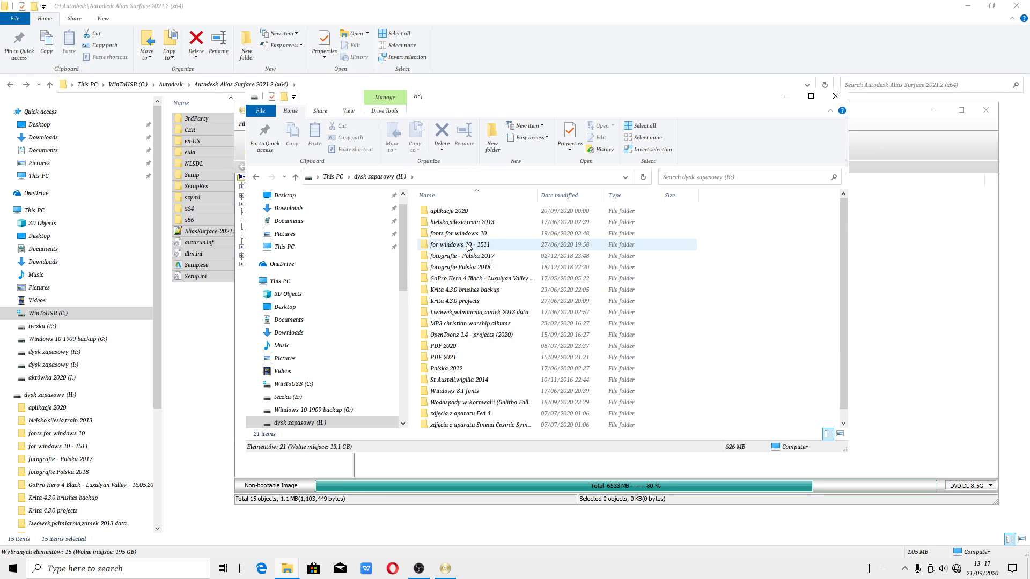
Create and open a new folder 'power iso split files' on H:, selecting its path to copy
{"action": "right_click", "coordinate": [497, 354]}
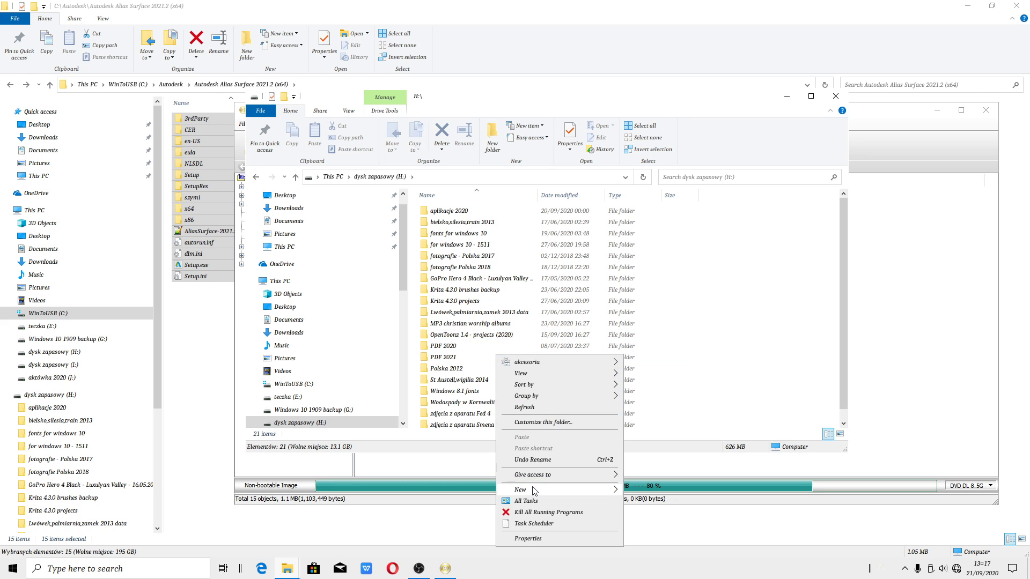
{"action": "mouse_move", "coordinate": [534, 491]}
{"action": "left_click", "coordinate": [653, 273]}
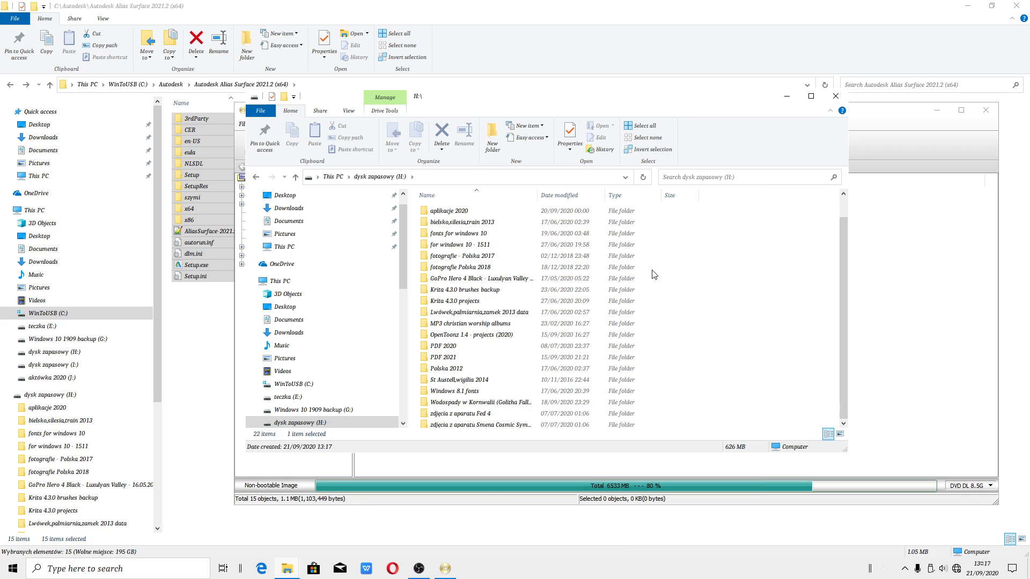
{"action": "type", "text": "power iso split fi"}
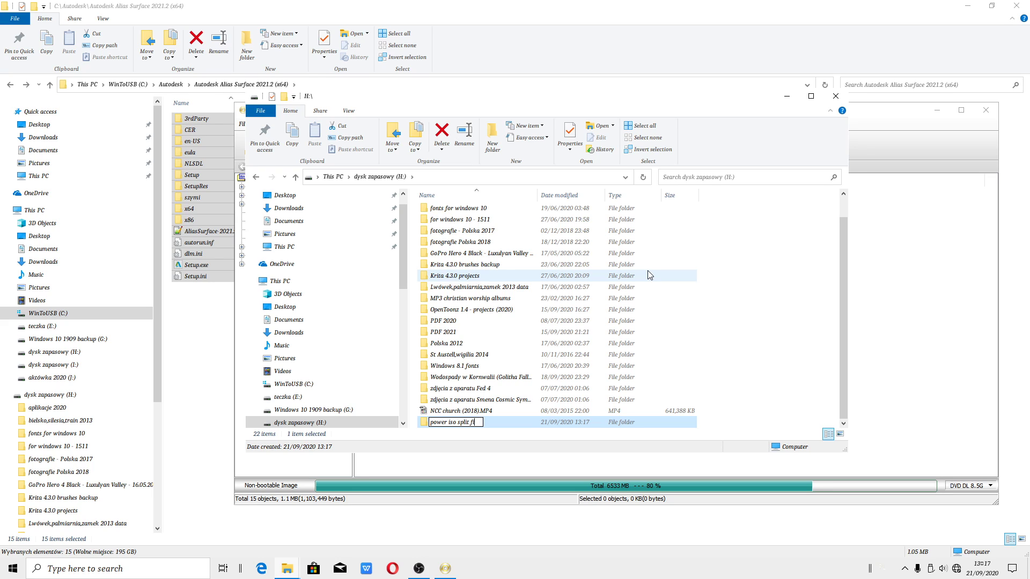
{"action": "type", "text": "les"}
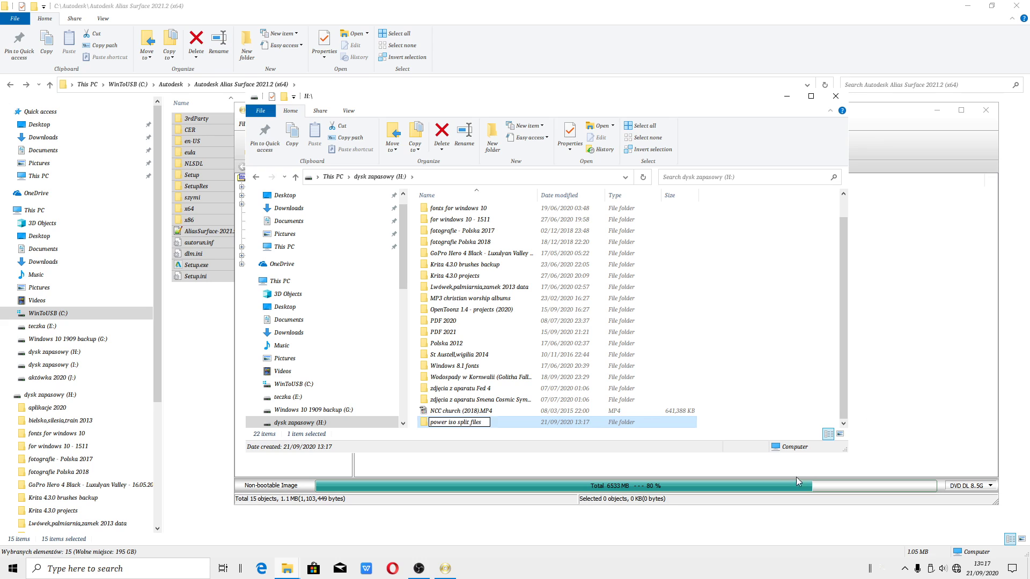
{"action": "key", "text": "Return"}
{"action": "double_click", "coordinate": [460, 423]}
{"action": "left_click", "coordinate": [489, 179]}
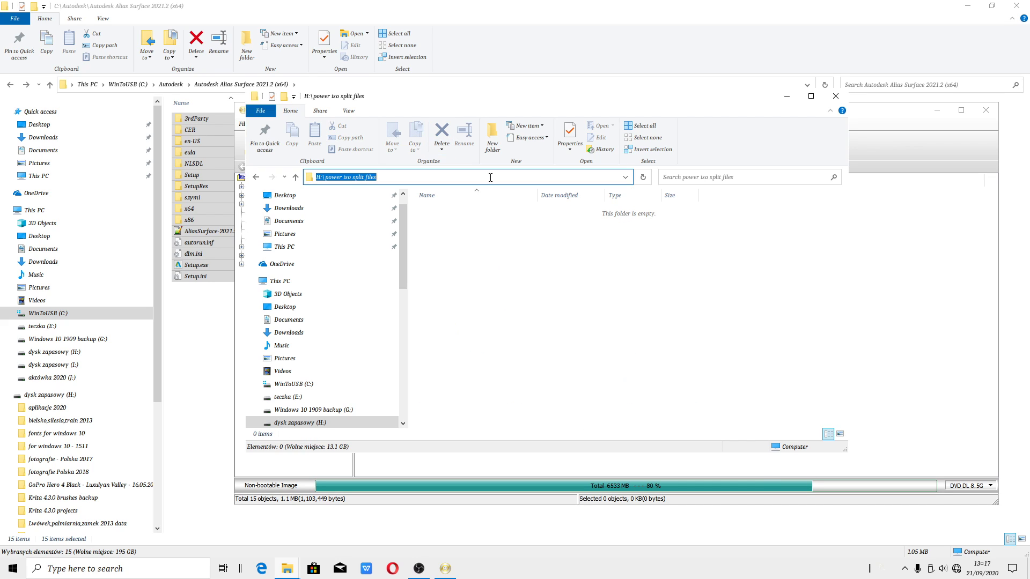
{"action": "right_click", "coordinate": [490, 179]}
Copy the folder path, close Explorer, and browse the teczka (E:) location sorted by date
{"action": "left_click", "coordinate": [514, 212]}
{"action": "left_click", "coordinate": [787, 96]}
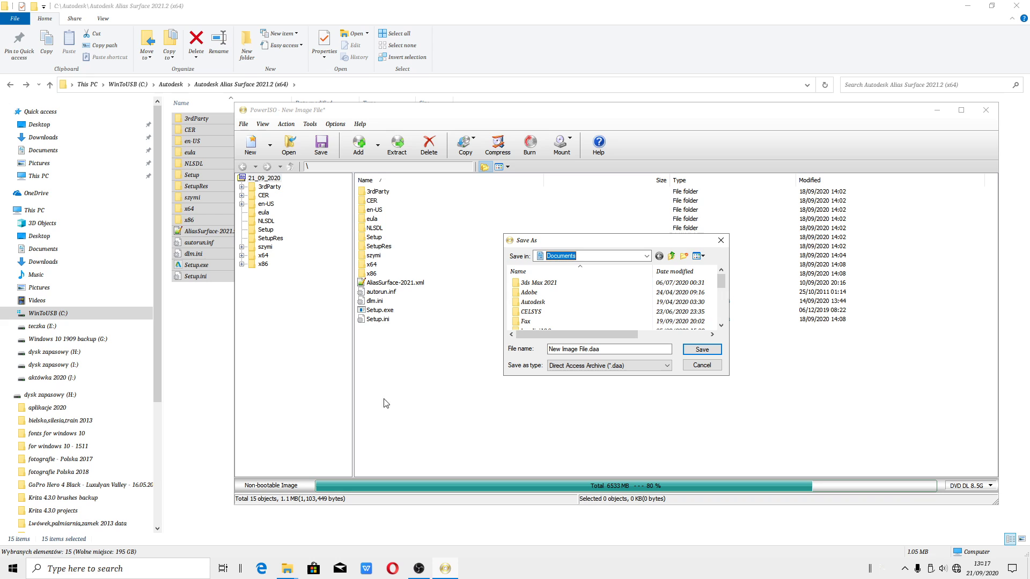
{"action": "left_click", "coordinate": [647, 257]}
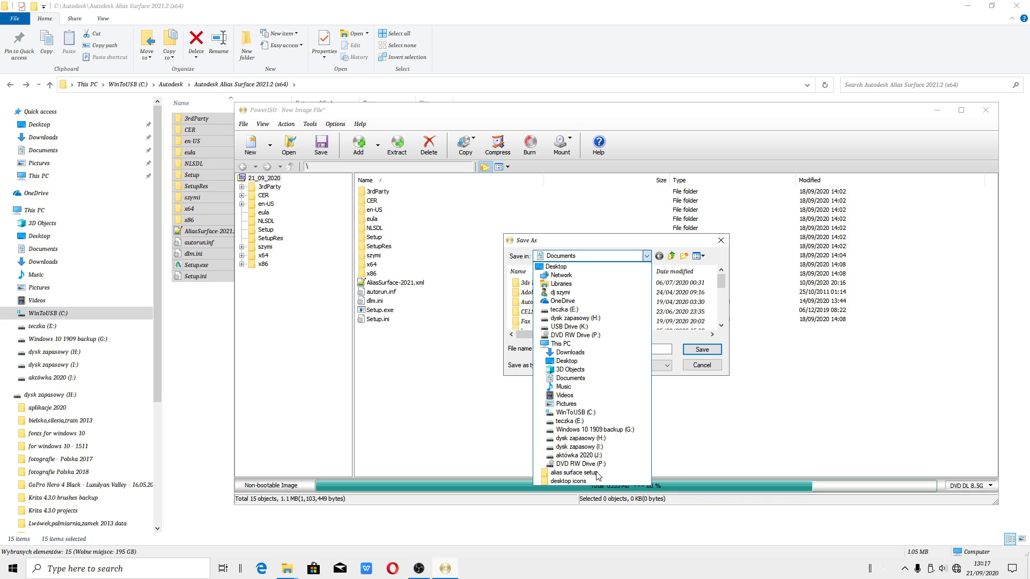
{"action": "left_click", "coordinate": [577, 310]}
{"action": "scroll", "coordinate": [626, 296], "scroll_direction": "down", "scroll_amount": 8}
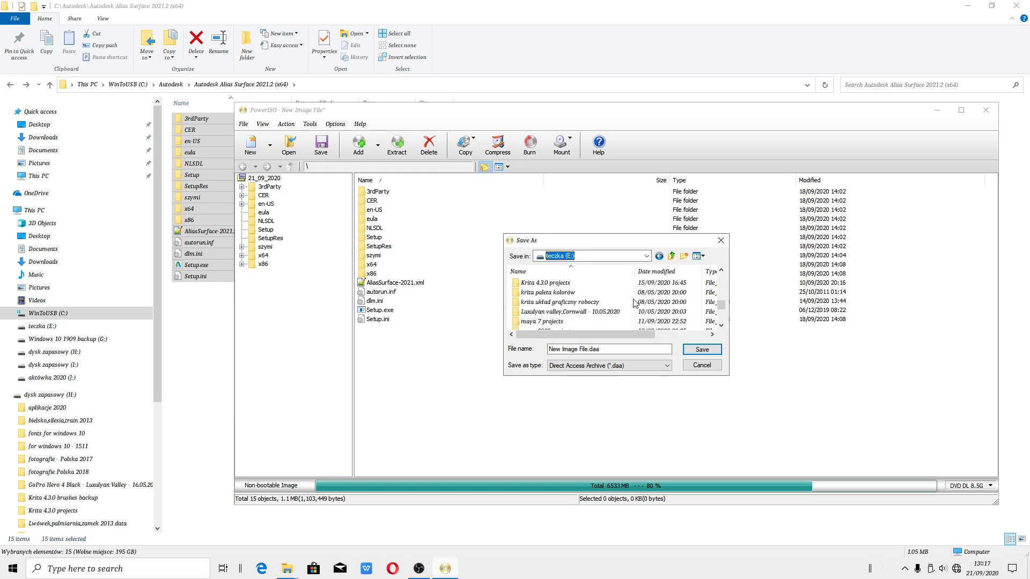
{"action": "scroll", "coordinate": [634, 304], "scroll_direction": "down", "scroll_amount": 3}
{"action": "scroll", "coordinate": [633, 305], "scroll_direction": "up", "scroll_amount": 3}
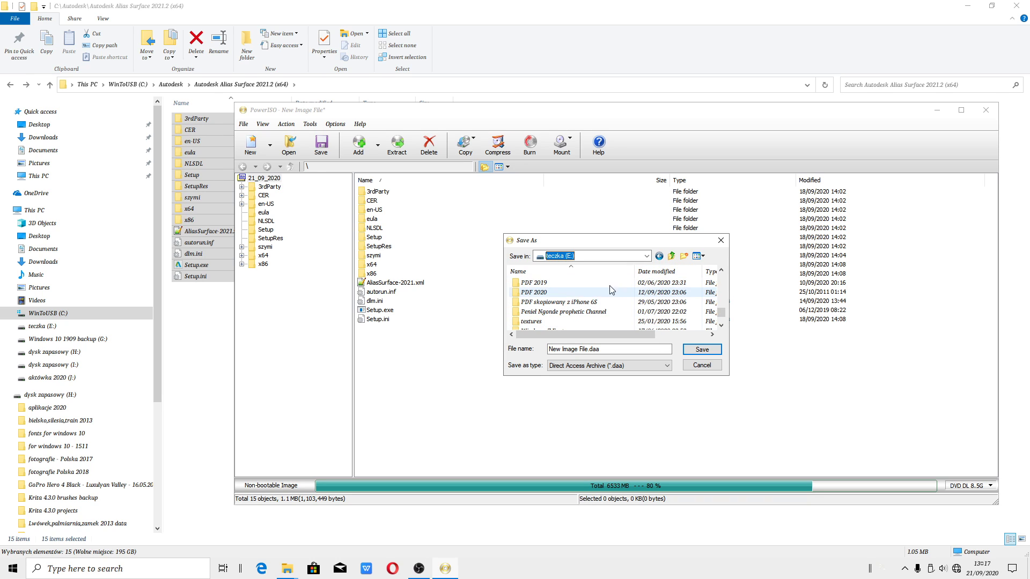
{"action": "left_click", "coordinate": [650, 276]}
{"action": "left_click", "coordinate": [653, 276]}
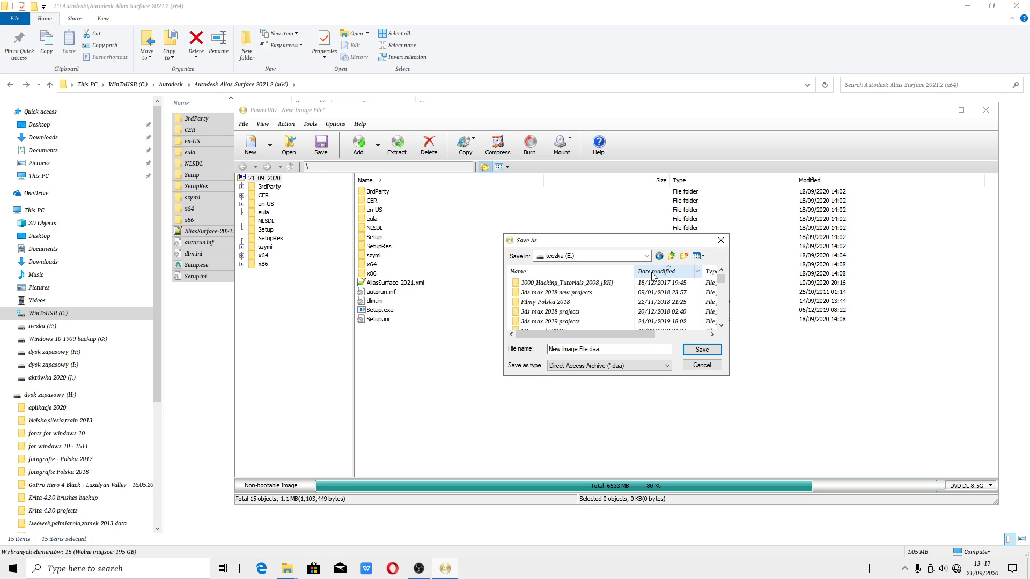
Switch the save location to dysk zapasowy (H:) and check the drive's free space
{"action": "left_click", "coordinate": [285, 570]}
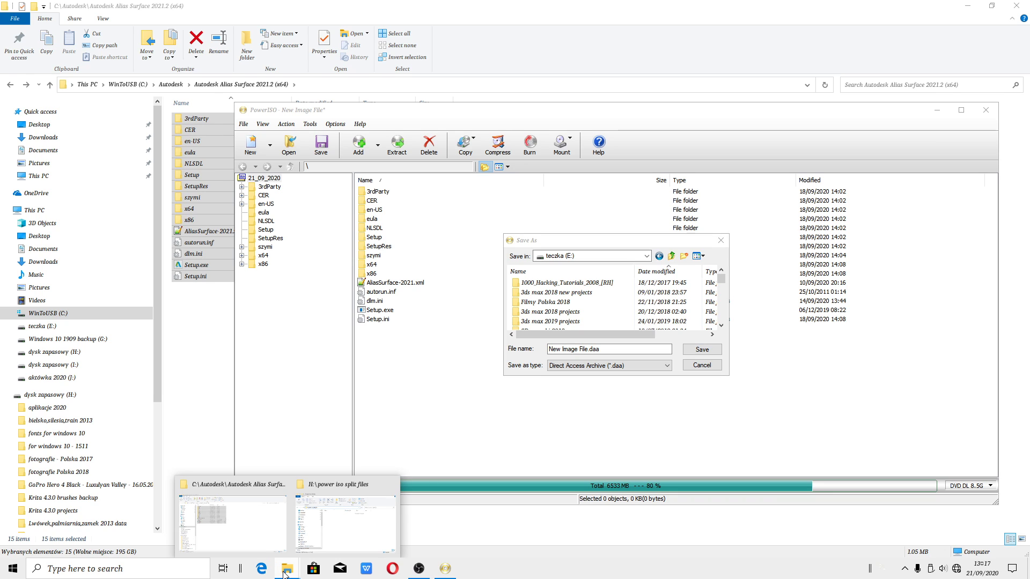
{"action": "left_click", "coordinate": [647, 257]}
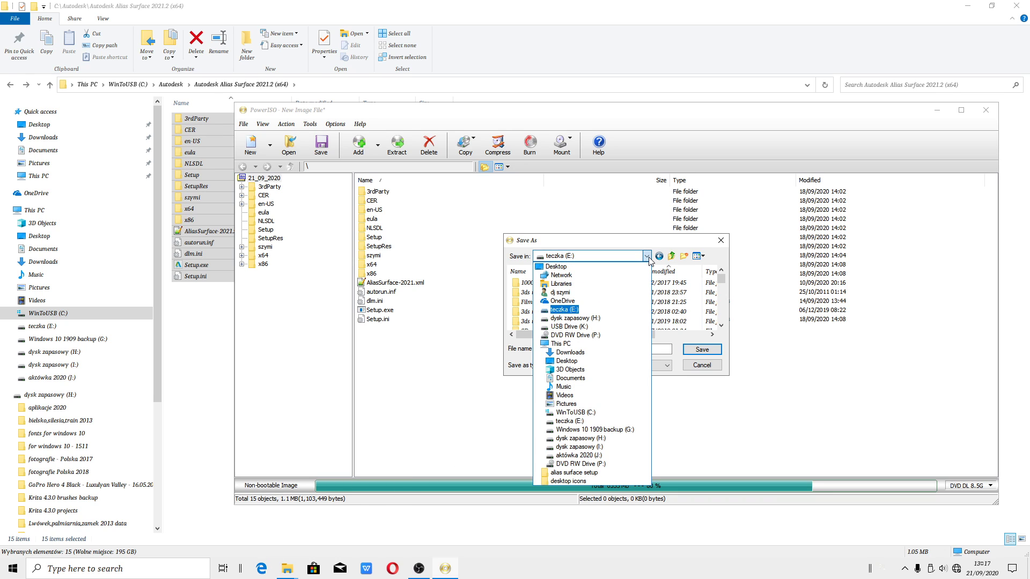
{"action": "left_click", "coordinate": [585, 318]}
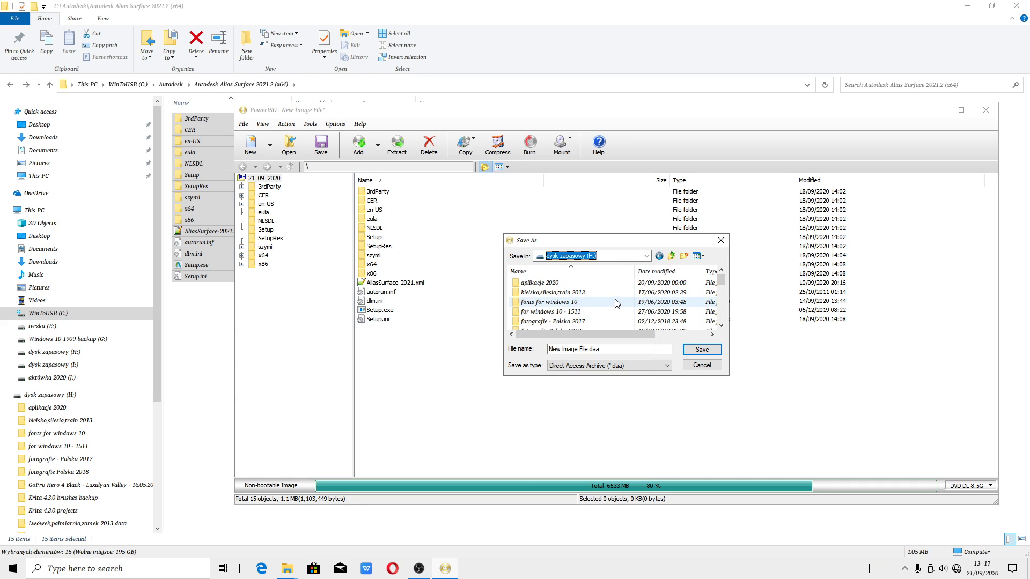
{"action": "right_click", "coordinate": [611, 289]}
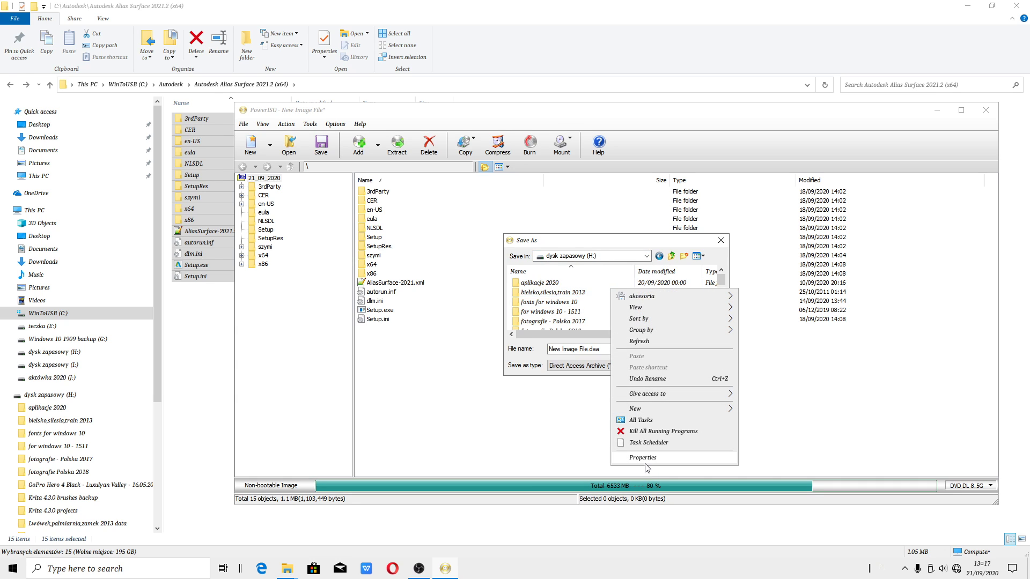
{"action": "left_click", "coordinate": [643, 458]}
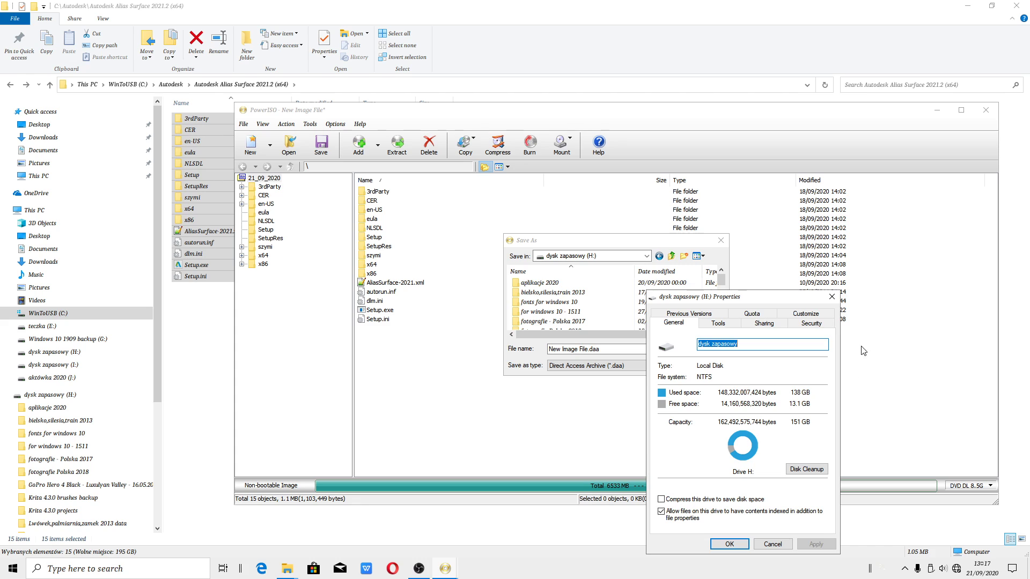
{"action": "left_click", "coordinate": [831, 296]}
{"action": "scroll", "coordinate": [727, 299], "scroll_direction": "down", "scroll_amount": 3}
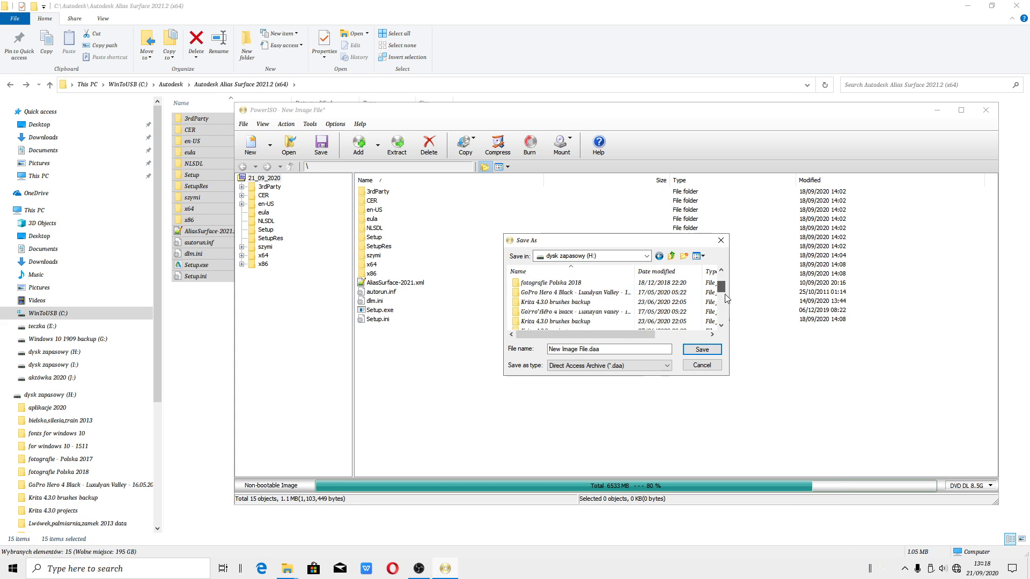
{"action": "scroll", "coordinate": [727, 298], "scroll_direction": "down", "scroll_amount": 5}
Save as 'autodesk alias surface' in power iso split files, accepting the split volume names
{"action": "left_click", "coordinate": [569, 323]}
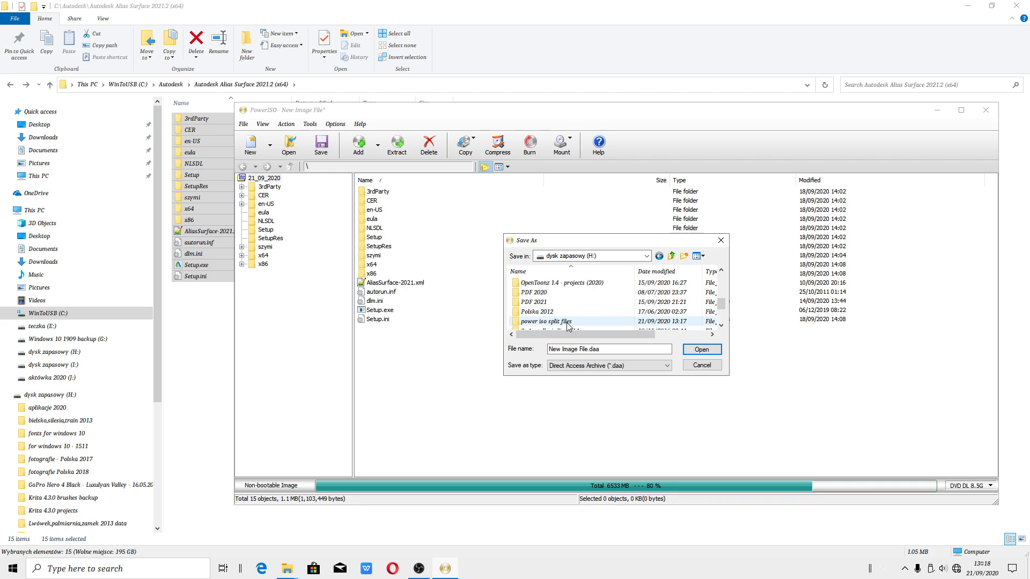
{"action": "double_click", "coordinate": [567, 324]}
{"action": "left_click", "coordinate": [587, 349]}
{"action": "left_click_drag", "start_coordinate": [587, 349], "coordinate": [517, 350]}
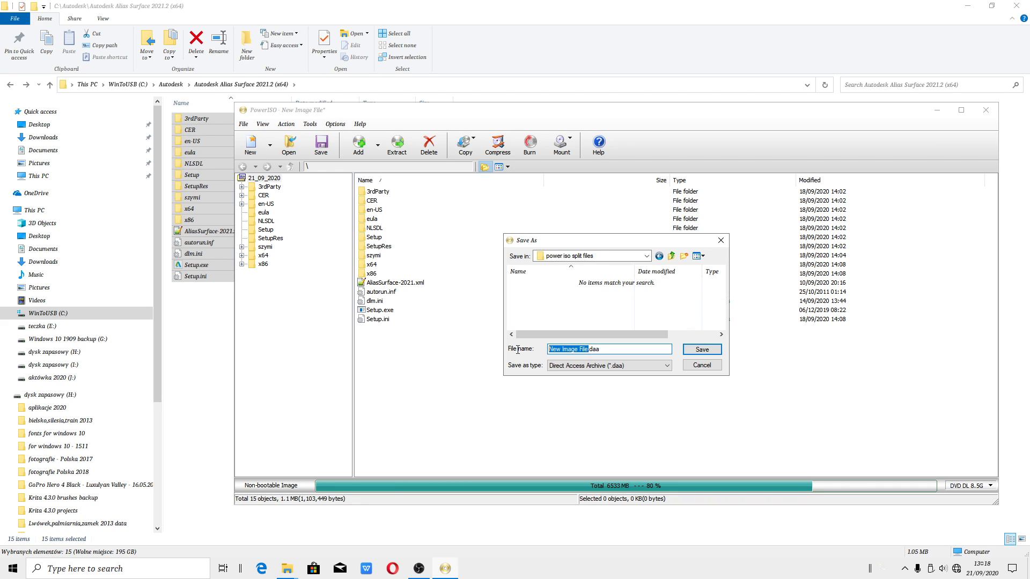
{"action": "type", "text": "autodesk"}
{"action": "left_click", "coordinate": [708, 351]}
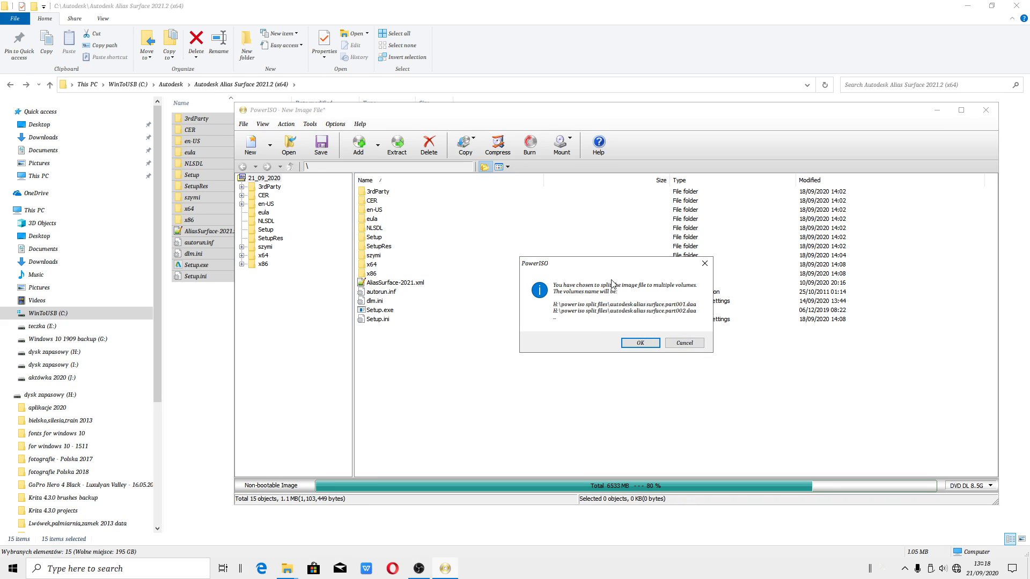
{"action": "left_click", "coordinate": [654, 343]}
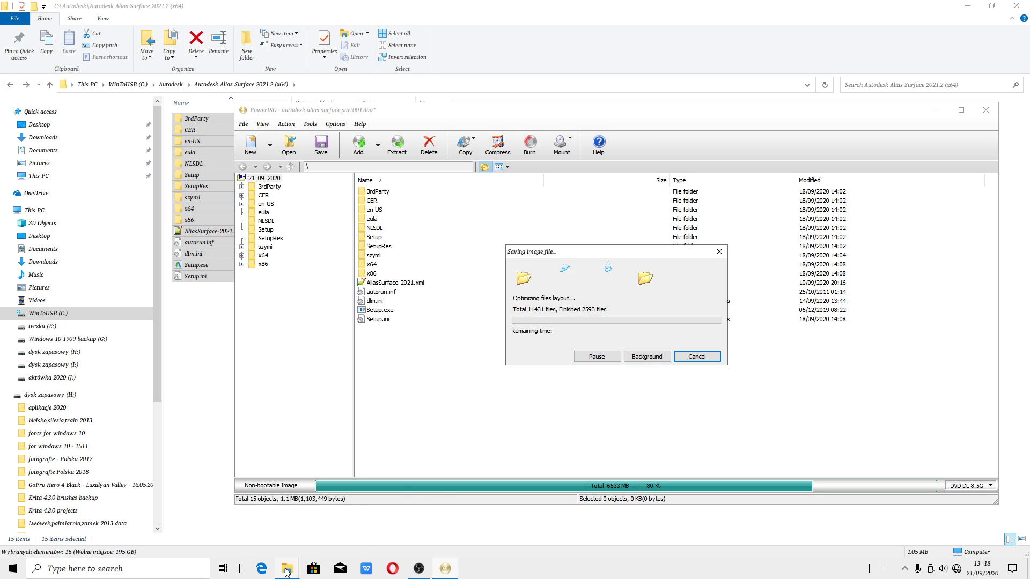
Arrange the power iso split files window and PowerISO's saving progress window side by side
{"action": "mouse_move", "coordinate": [287, 573]}
{"action": "left_click", "coordinate": [356, 525]}
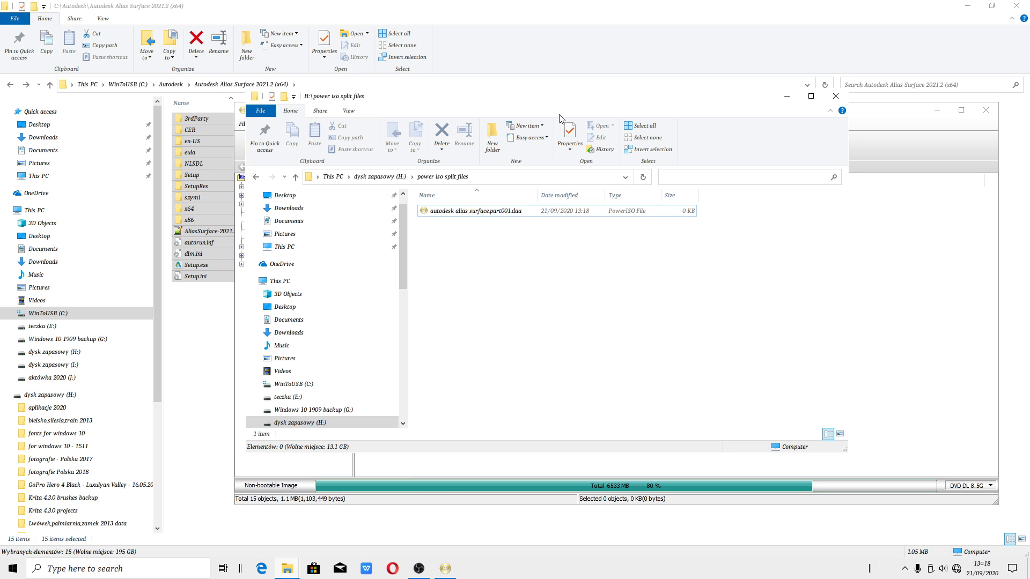
{"action": "left_click_drag", "start_coordinate": [538, 108], "coordinate": [835, 135]}
{"action": "left_click", "coordinate": [534, 249]}
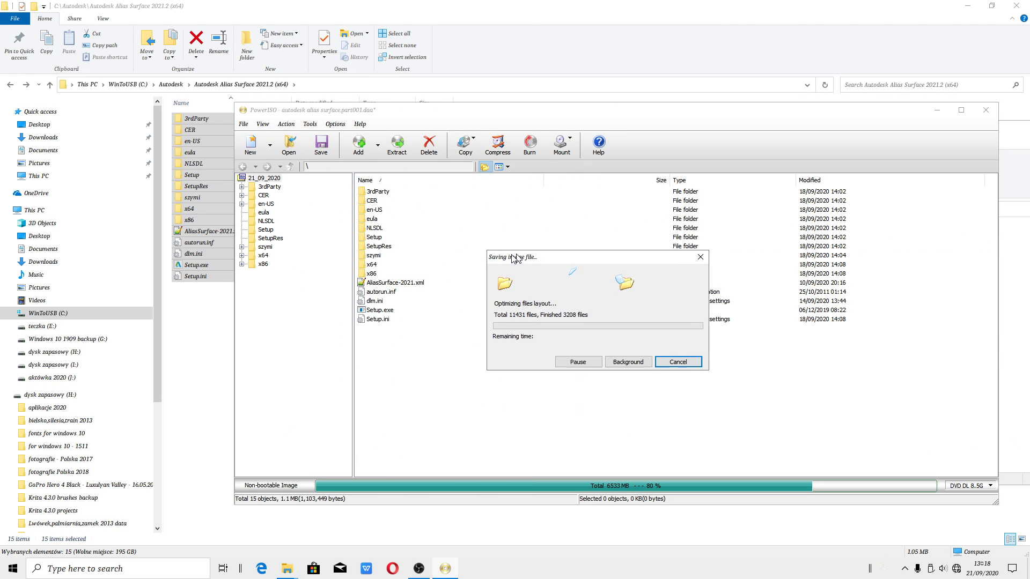
{"action": "left_click_drag", "start_coordinate": [534, 250], "coordinate": [332, 251]}
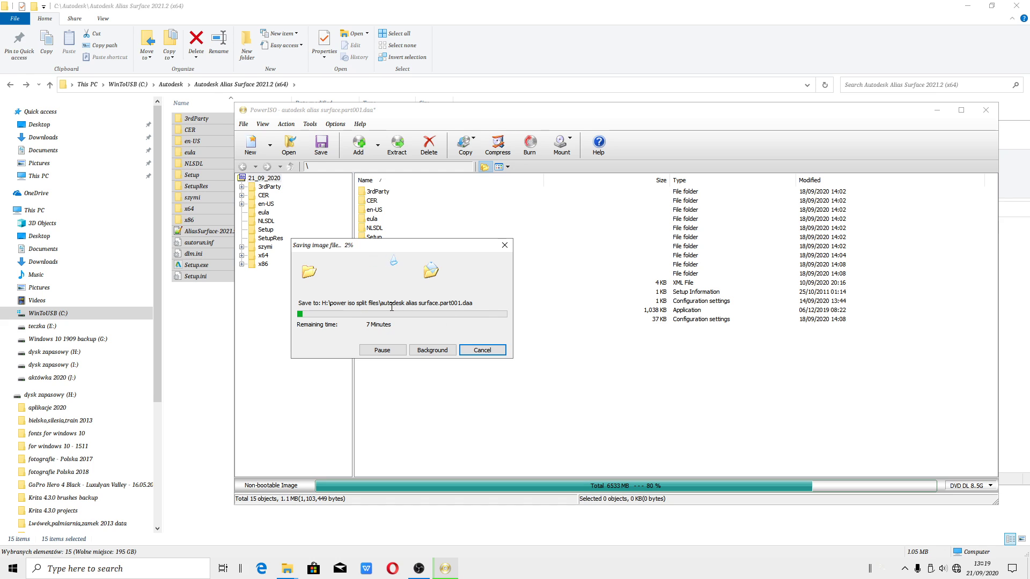
Refresh the H:\power iso split files listing to update part001.daa's size
{"action": "left_click", "coordinate": [1012, 310]}
{"action": "right_click", "coordinate": [795, 291]}
{"action": "left_click", "coordinate": [822, 342]}
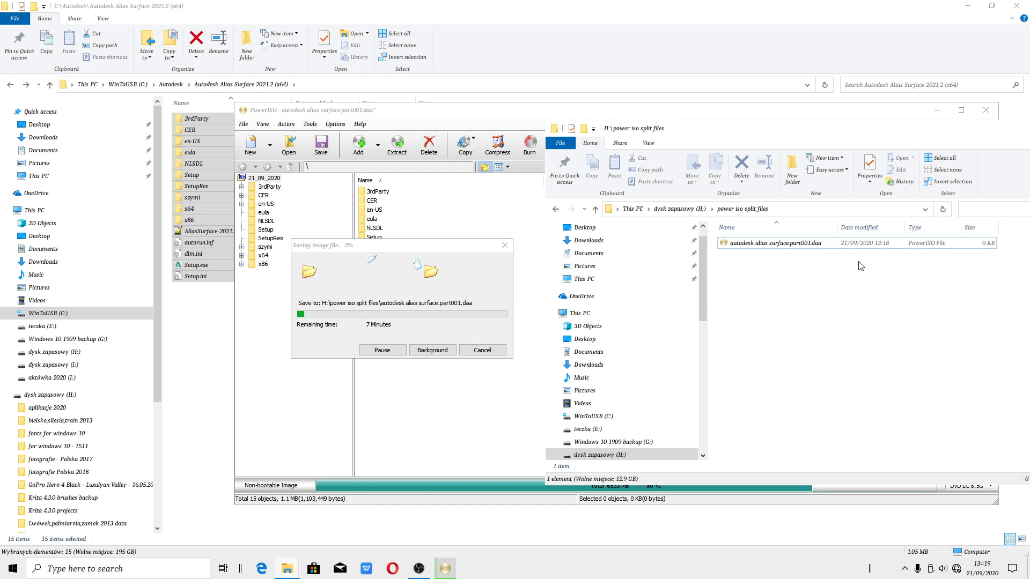
{"action": "right_click", "coordinate": [769, 246]}
{"action": "left_click", "coordinate": [803, 531]}
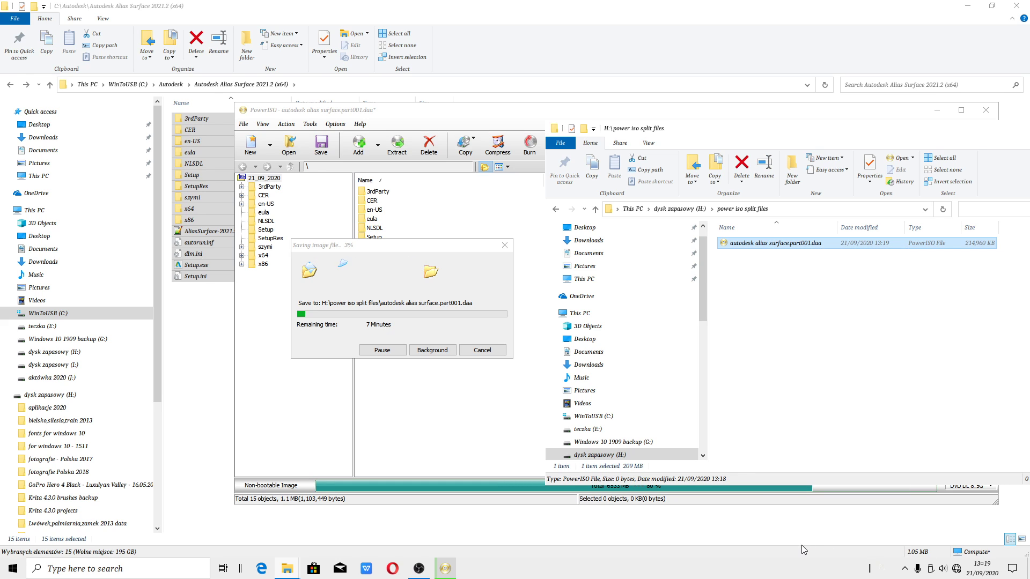
{"action": "right_click", "coordinate": [882, 281]}
{"action": "left_click", "coordinate": [910, 333]}
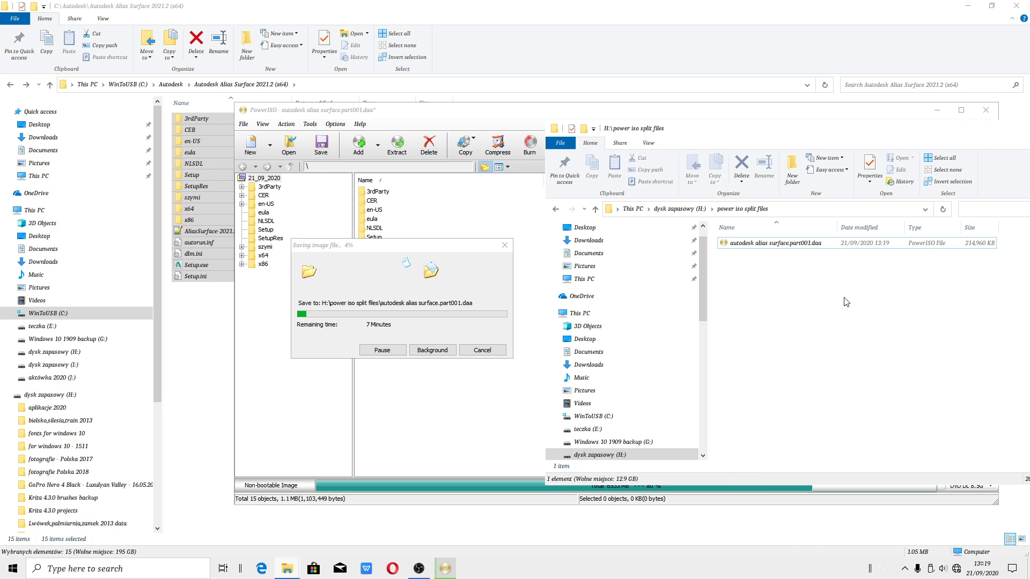
Read part001.daa's size in its Properties, then refresh the folder again
{"action": "right_click", "coordinate": [788, 241]}
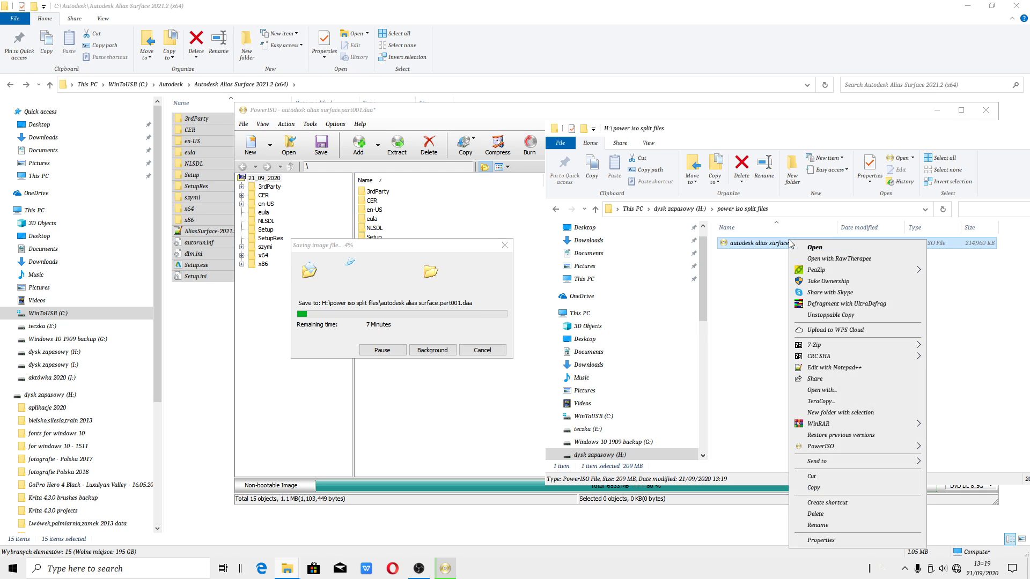
{"action": "left_click", "coordinate": [837, 540]}
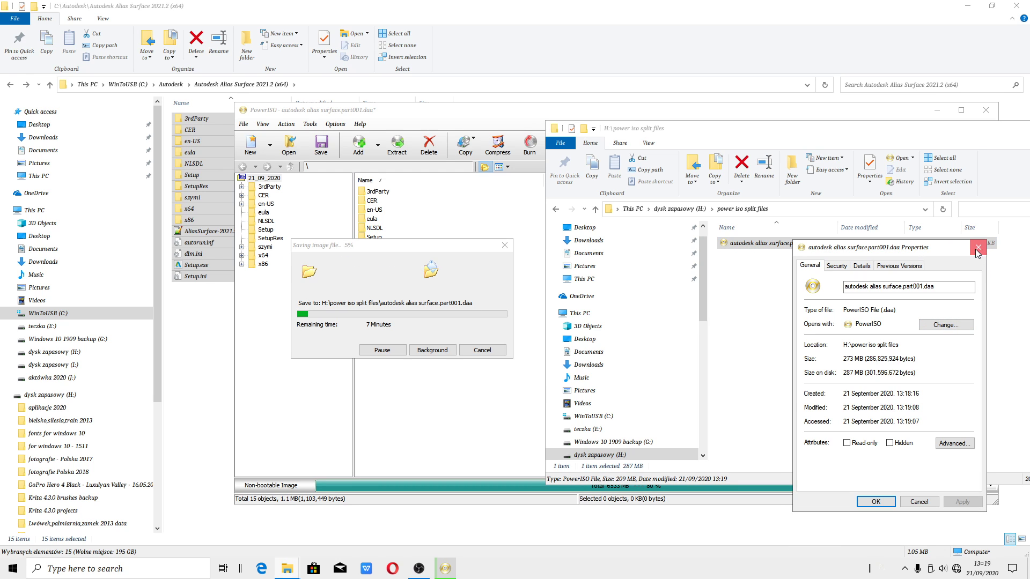
{"action": "left_click", "coordinate": [982, 248]}
{"action": "right_click", "coordinate": [838, 303]}
{"action": "left_click", "coordinate": [860, 346]}
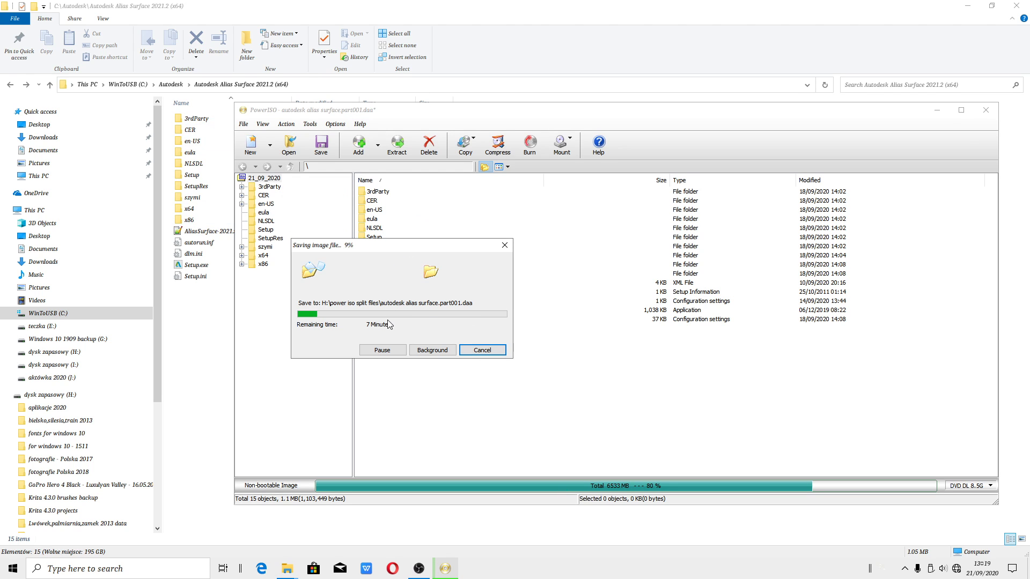
Bring the split files folder forward and select the part001.daa volume
{"action": "left_click", "coordinate": [228, 324]}
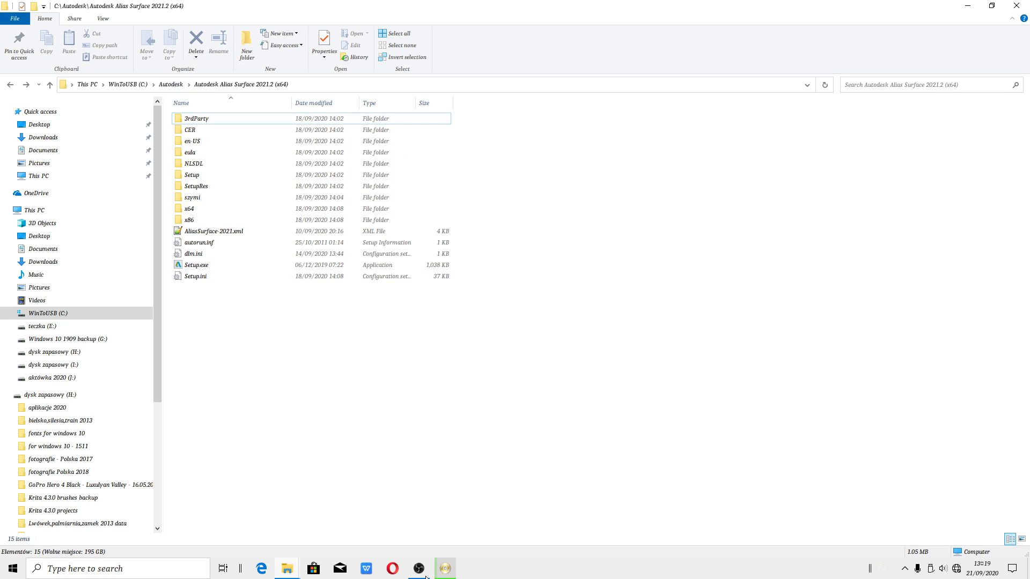
{"action": "left_click", "coordinate": [446, 570]}
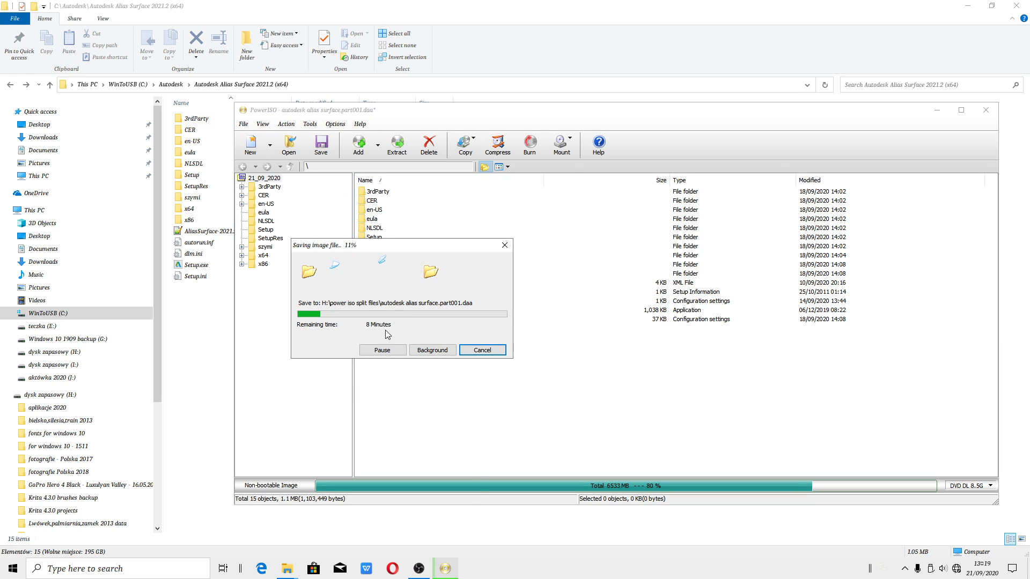
{"action": "mouse_move", "coordinate": [285, 571]}
{"action": "left_click", "coordinate": [340, 523]}
{"action": "right_click", "coordinate": [825, 279]}
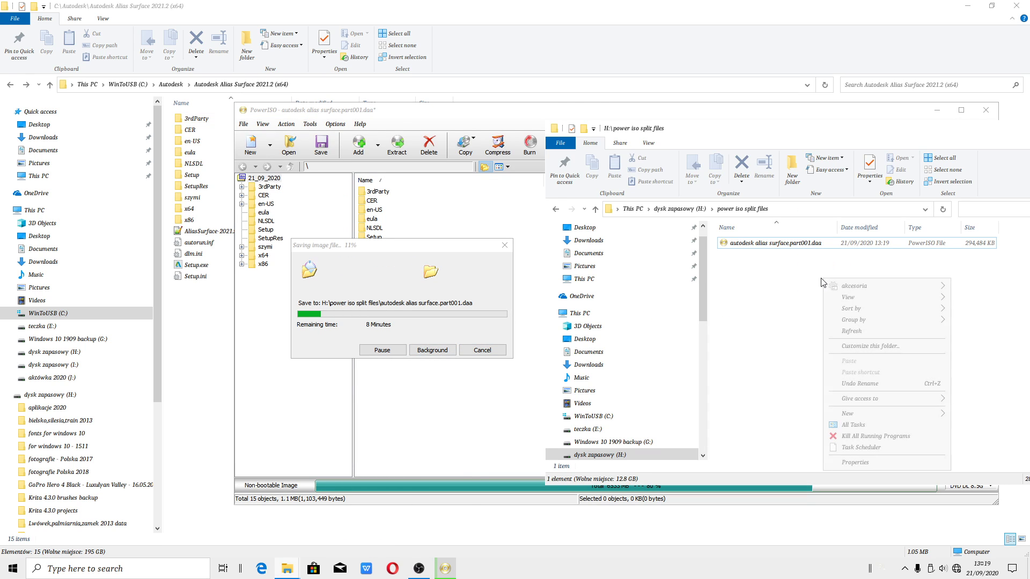
{"action": "left_click", "coordinate": [874, 267]}
{"action": "right_click", "coordinate": [762, 245]}
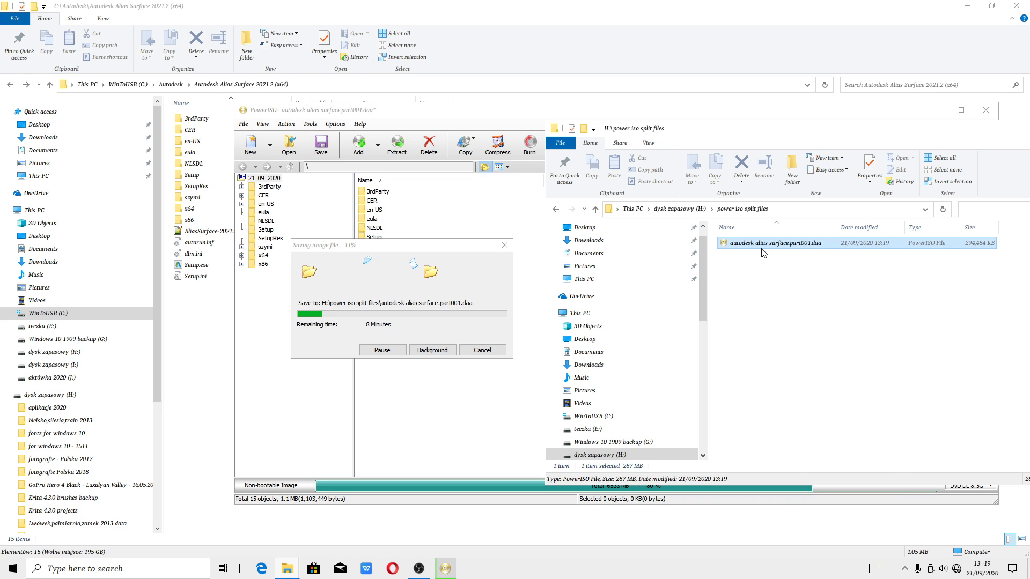
{"action": "left_click", "coordinate": [793, 549]}
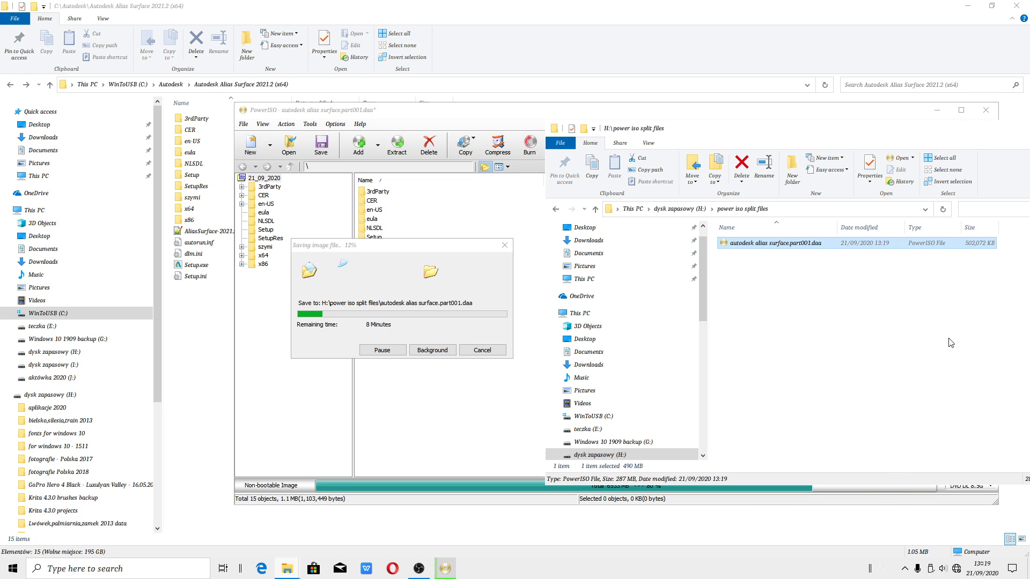
Refresh the folder listing and recheck the part001.daa file
{"action": "right_click", "coordinate": [818, 368]}
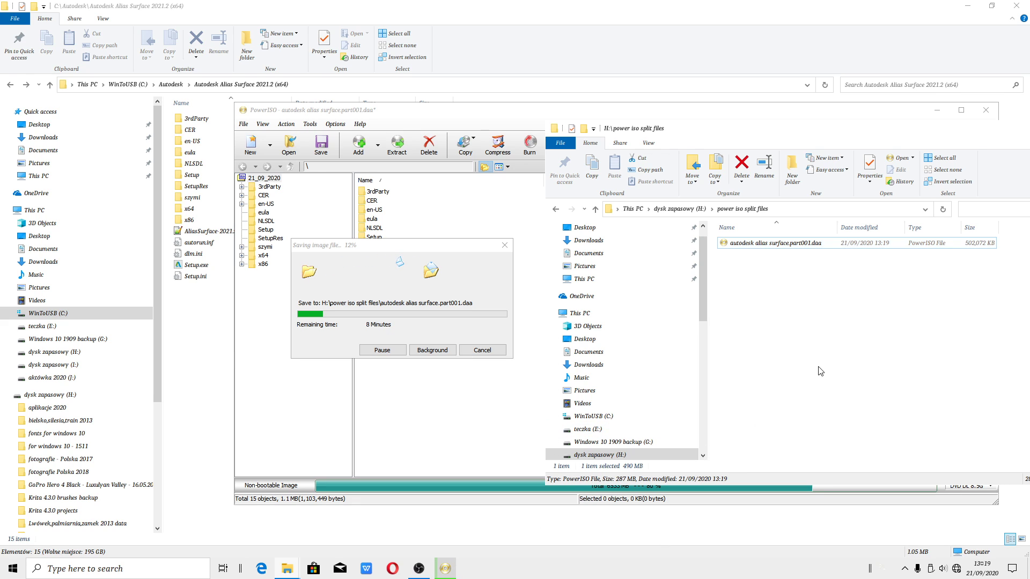
{"action": "left_click", "coordinate": [853, 224]}
{"action": "right_click", "coordinate": [782, 242]}
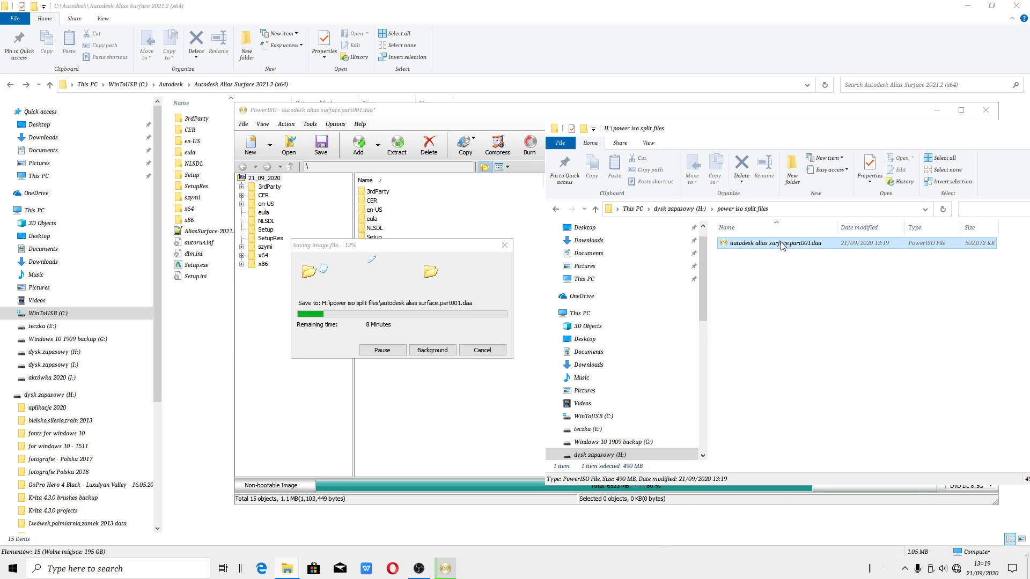
{"action": "left_click", "coordinate": [812, 542]}
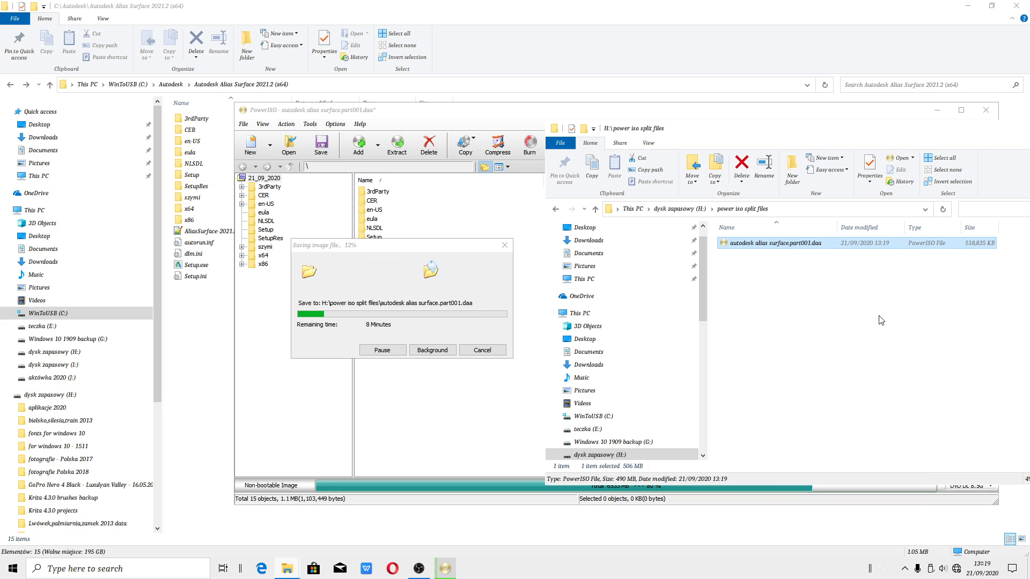
{"action": "right_click", "coordinate": [783, 243]}
{"action": "left_click", "coordinate": [820, 542]}
{"action": "right_click", "coordinate": [835, 290]}
{"action": "left_click", "coordinate": [845, 314]}
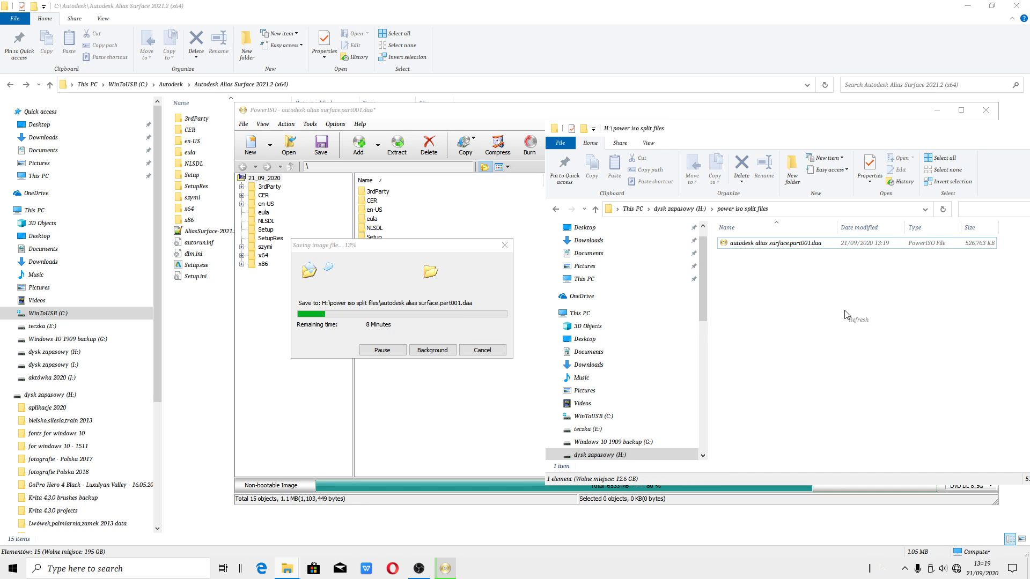
{"action": "right_click", "coordinate": [762, 244]}
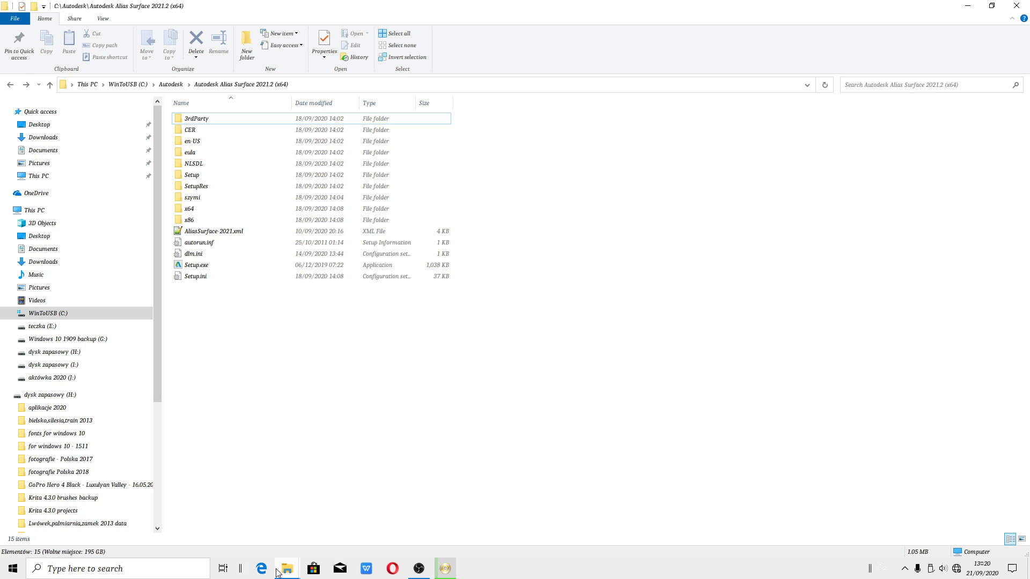
Check PowerISO's save progress, then return to the split files folder
{"action": "mouse_move", "coordinate": [278, 573]}
{"action": "left_click", "coordinate": [347, 514]}
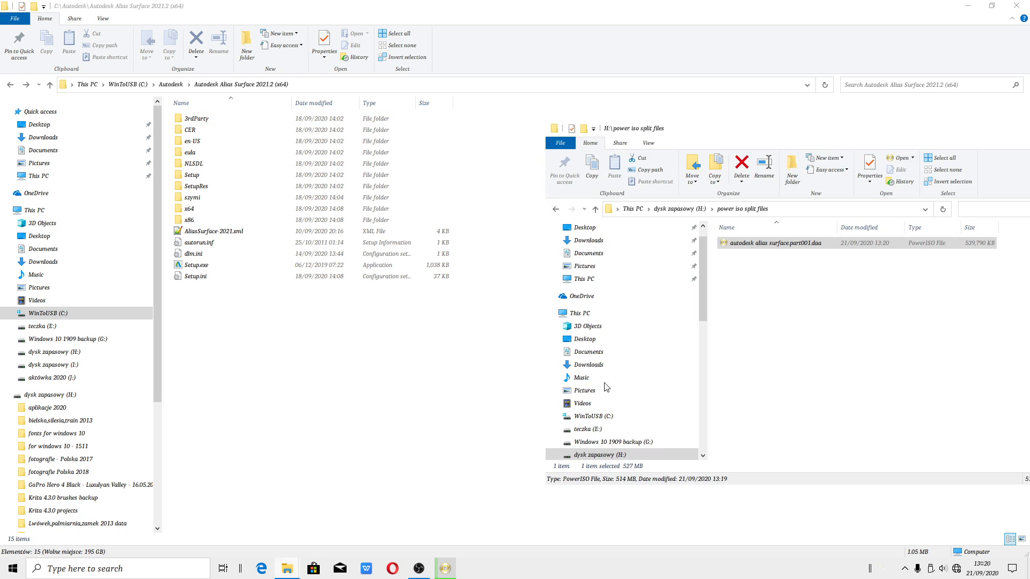
{"action": "left_click", "coordinate": [454, 571]}
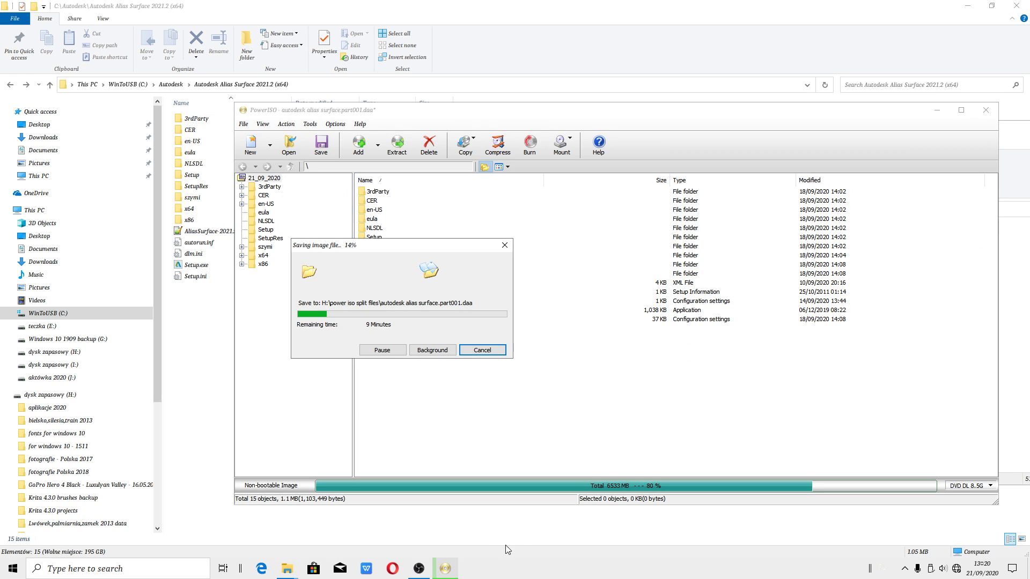
{"action": "mouse_move", "coordinate": [287, 569]}
{"action": "left_click", "coordinate": [347, 518]}
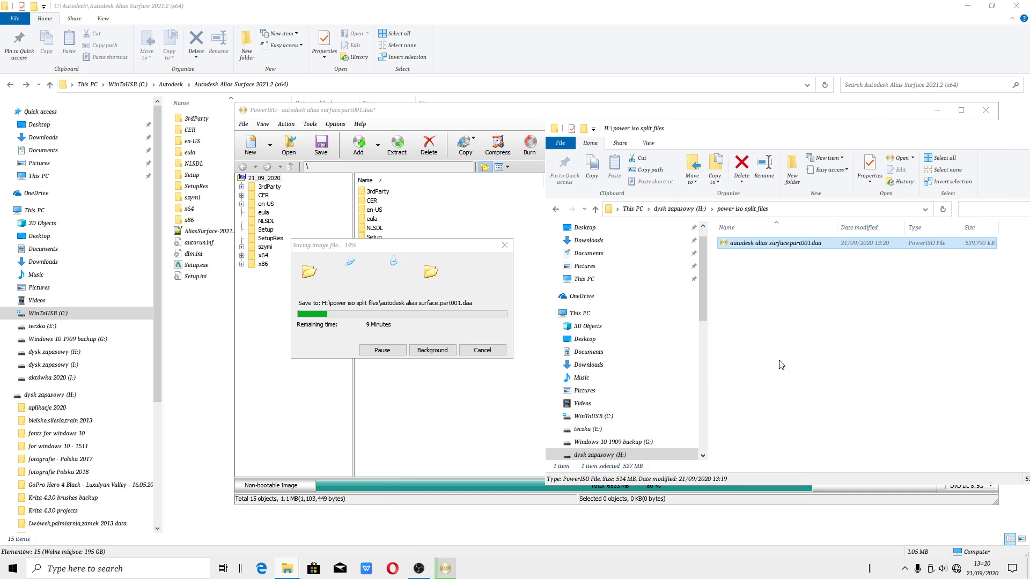
Refresh the folder repeatedly until part001.daa shows 539,790 KB
{"action": "right_click", "coordinate": [901, 298]}
{"action": "left_click", "coordinate": [954, 355]}
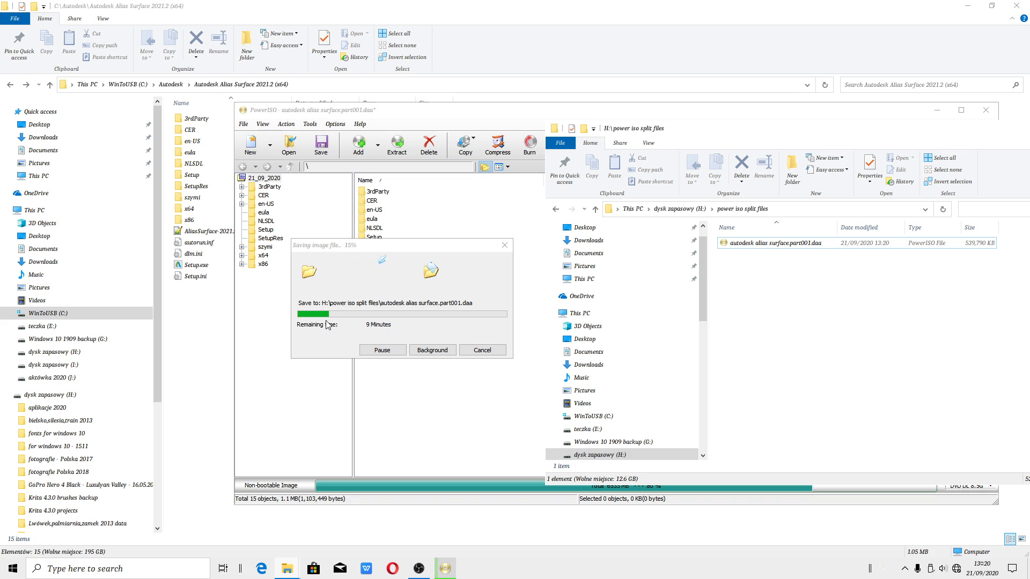
{"action": "right_click", "coordinate": [884, 274]}
{"action": "left_click", "coordinate": [924, 328]}
{"action": "right_click", "coordinate": [902, 320]}
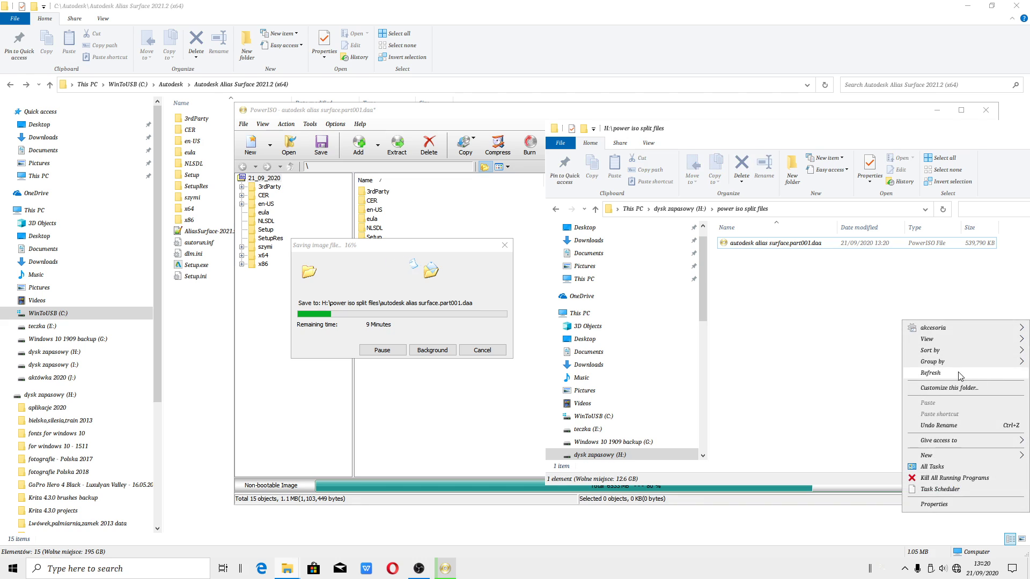
{"action": "left_click", "coordinate": [923, 373]}
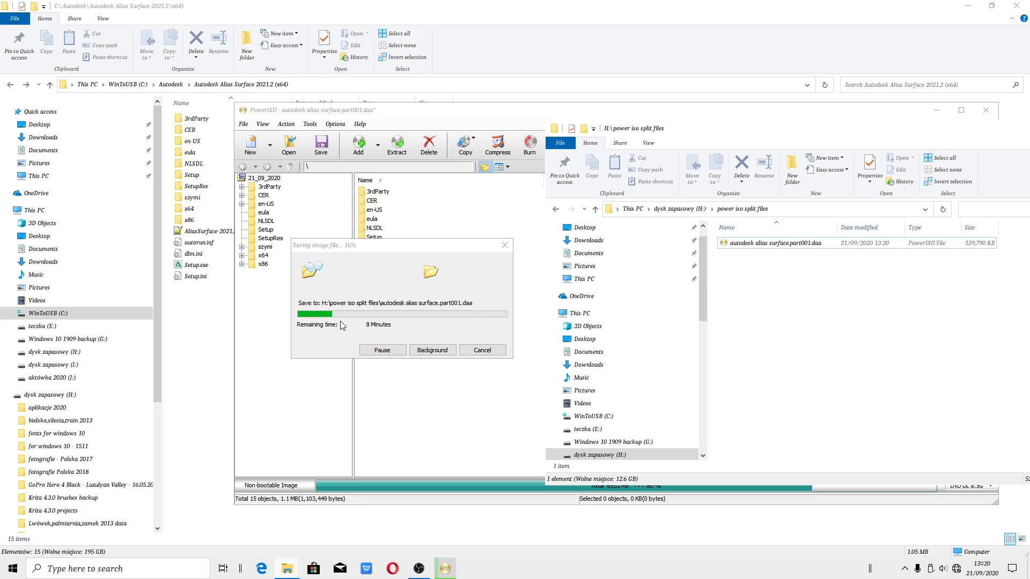
{"action": "right_click", "coordinate": [839, 283]}
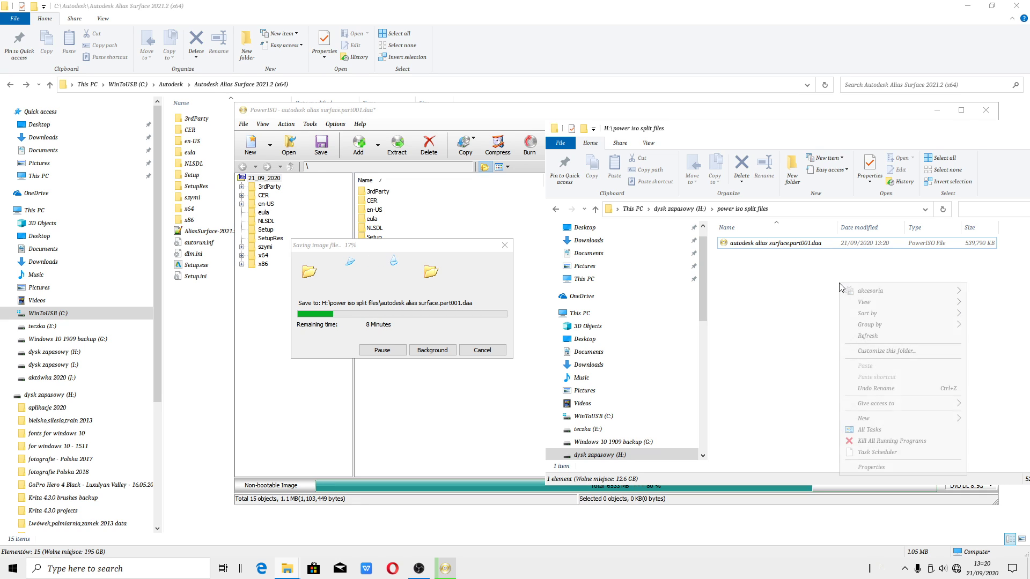
{"action": "left_click", "coordinate": [867, 336]}
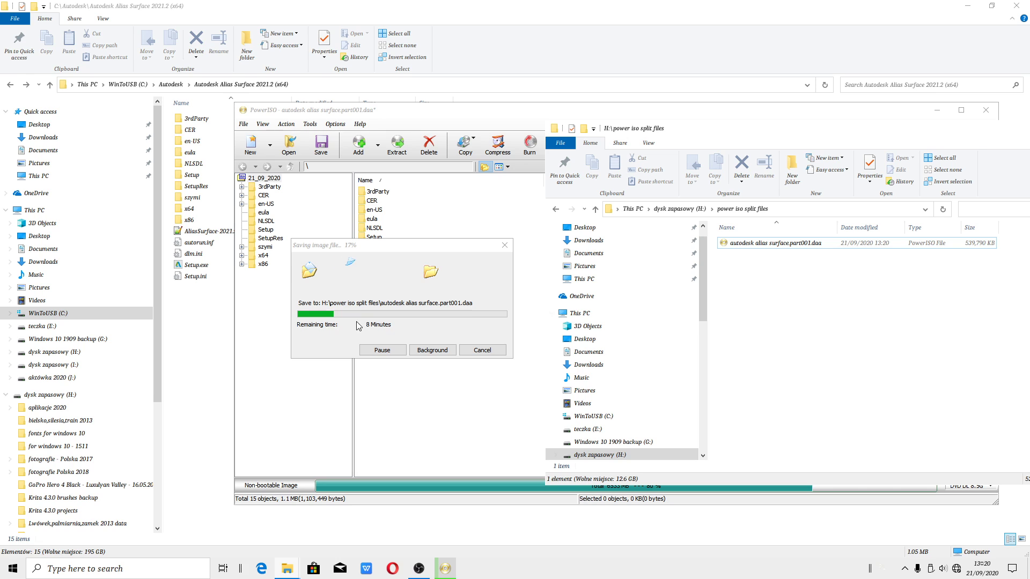
{"action": "right_click", "coordinate": [515, 567]}
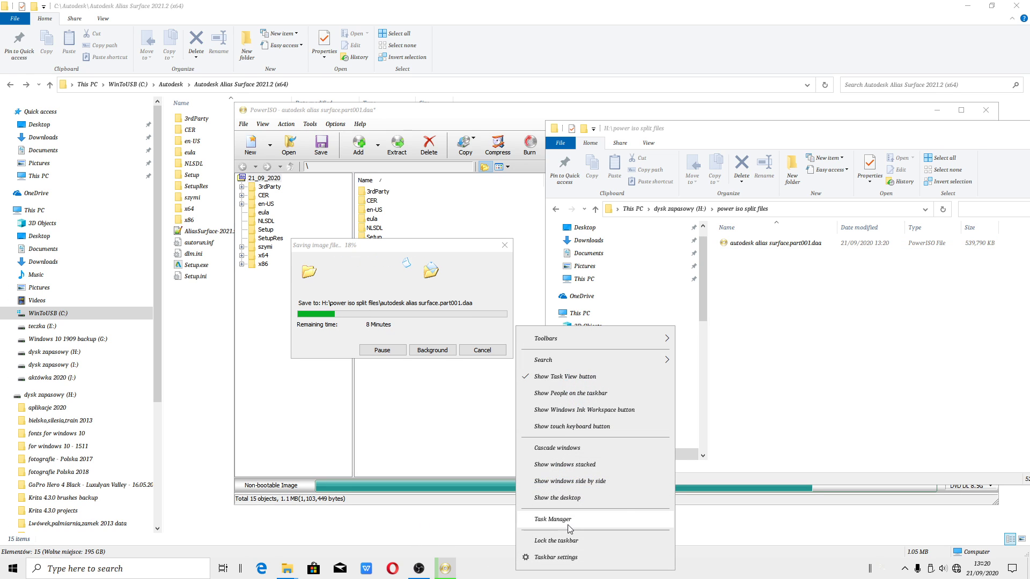
{"action": "left_click", "coordinate": [601, 520]}
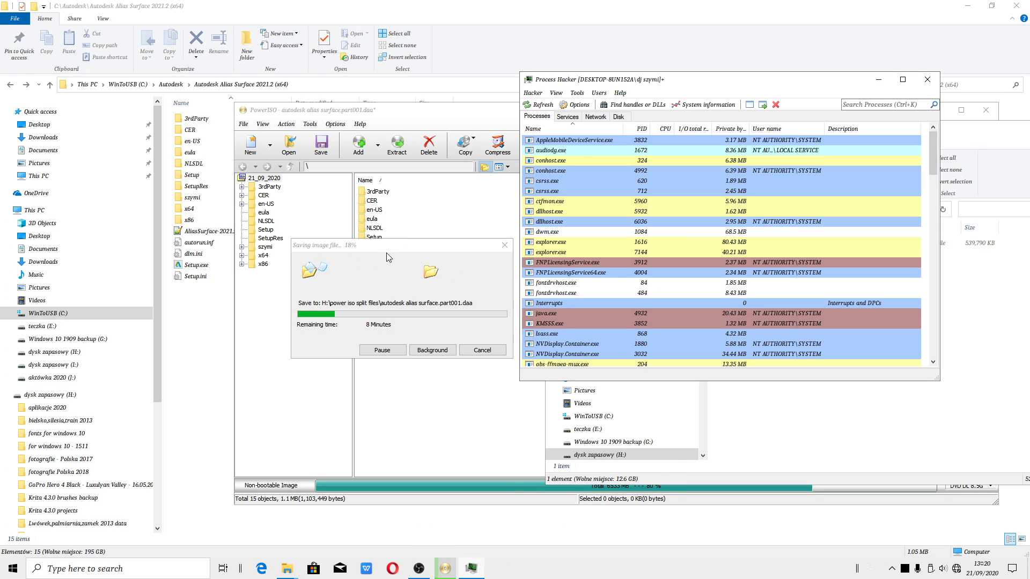
{"action": "left_click", "coordinate": [708, 105]}
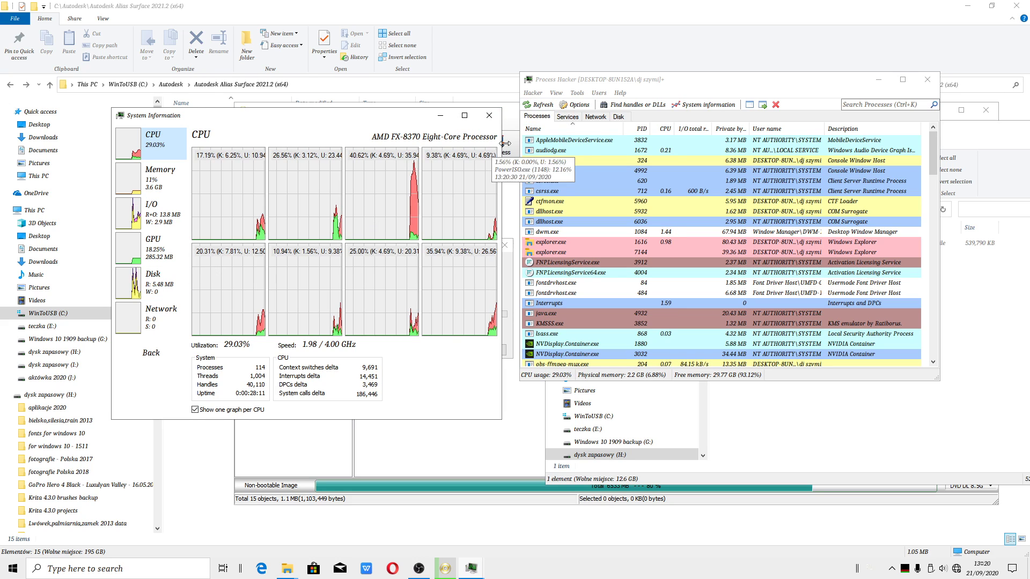
{"action": "left_click", "coordinate": [479, 117]}
Minimize Process Hacker to reveal the H:\ split files folder
{"action": "left_click", "coordinate": [879, 81]}
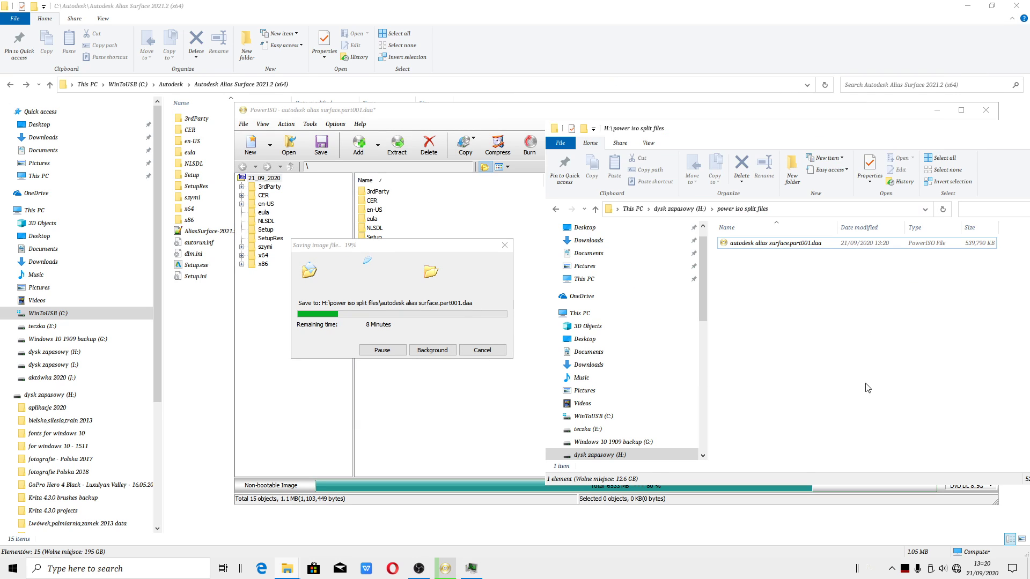
{"action": "right_click", "coordinate": [836, 305]}
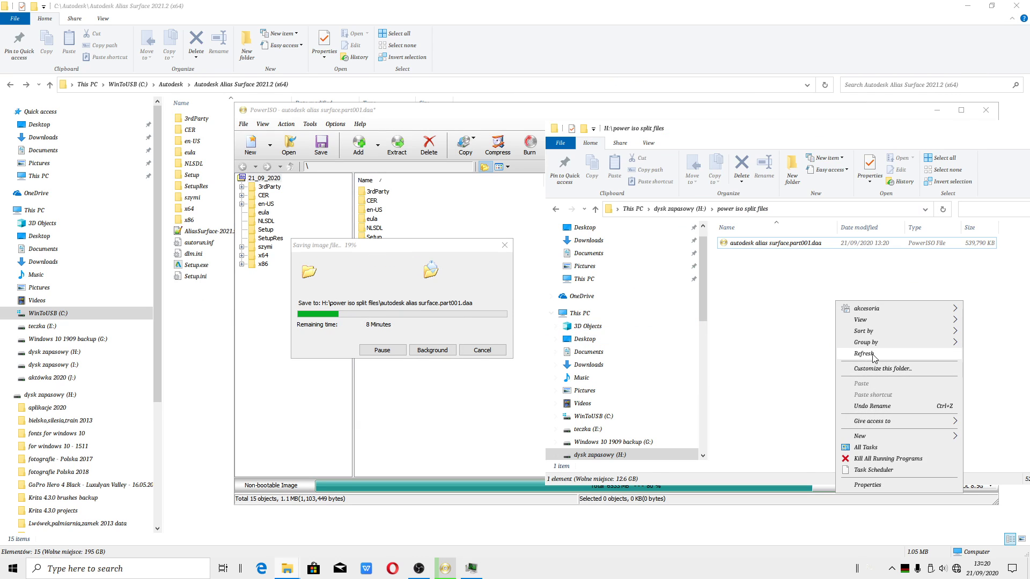
{"action": "key", "text": "Escape"}
{"action": "right_click", "coordinate": [727, 247]}
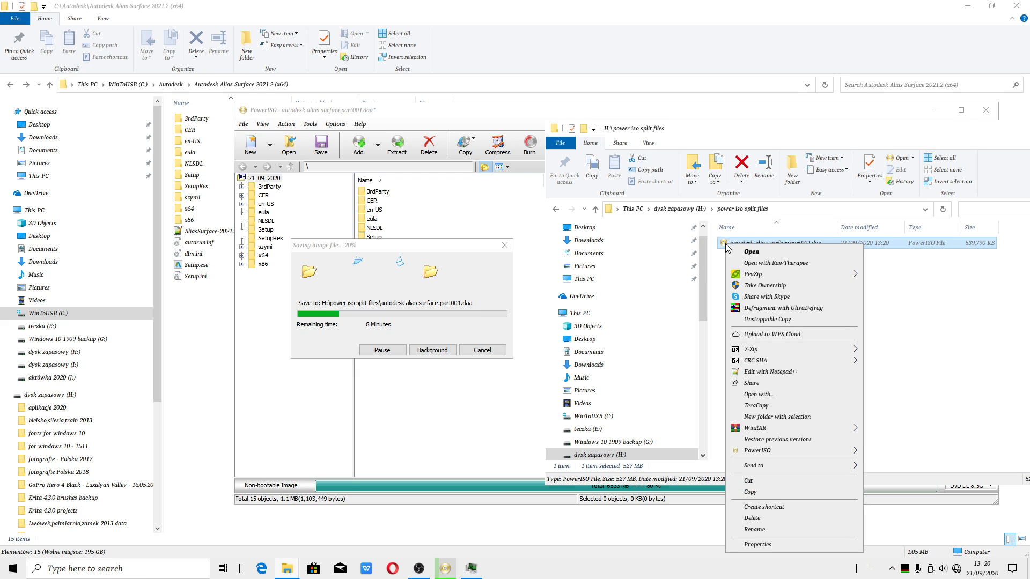
{"action": "left_click", "coordinate": [749, 541]}
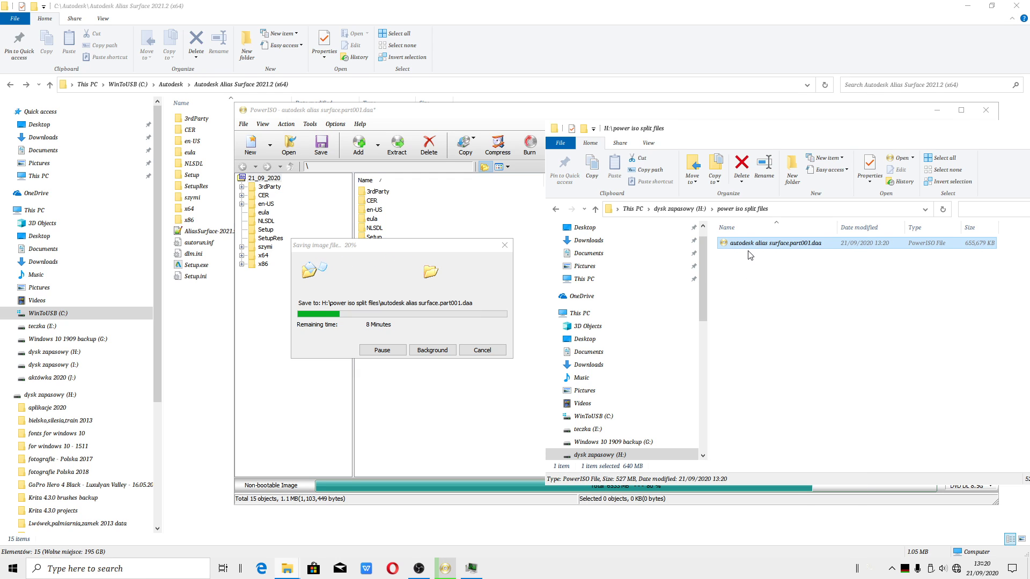
{"action": "right_click", "coordinate": [794, 431]}
{"action": "key", "text": "Escape"}
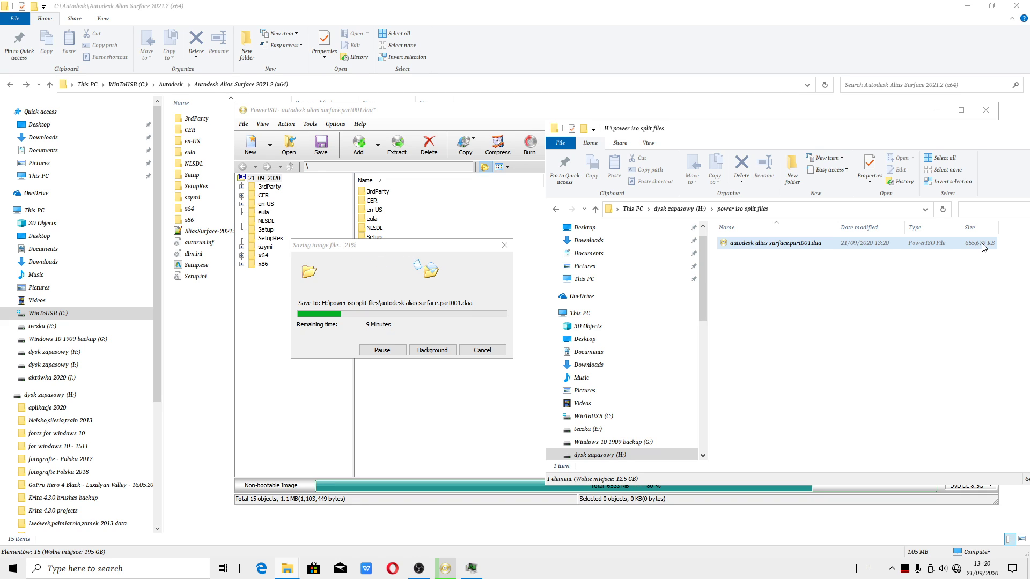
{"action": "right_click", "coordinate": [810, 283]}
{"action": "key", "text": "Escape"}
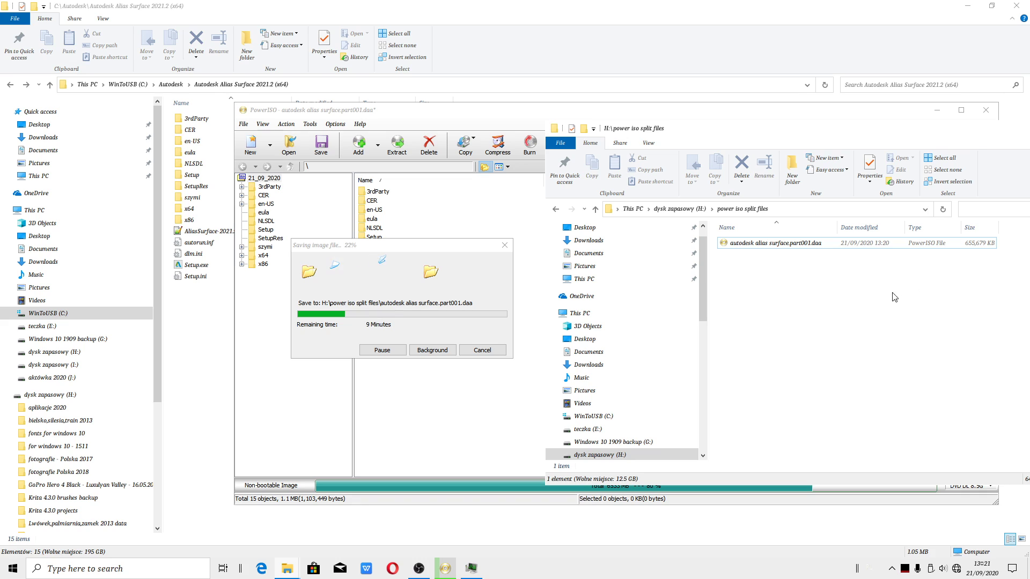
Refresh to confirm part001.daa is complete at 716,800 KB and part002.daa has appeared
{"action": "right_click", "coordinate": [951, 287]}
{"action": "left_click", "coordinate": [921, 343]}
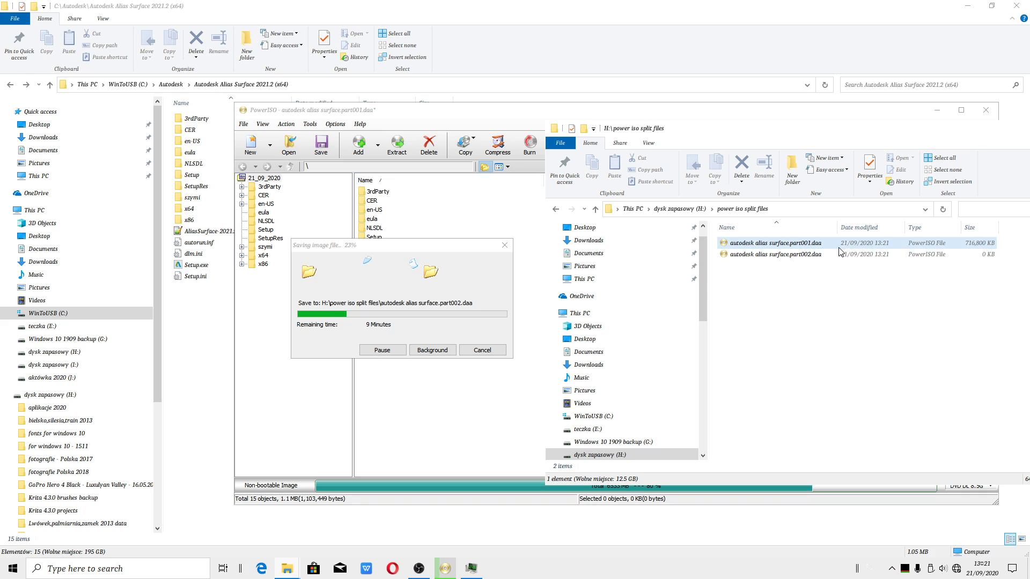
{"action": "left_click", "coordinate": [763, 247]}
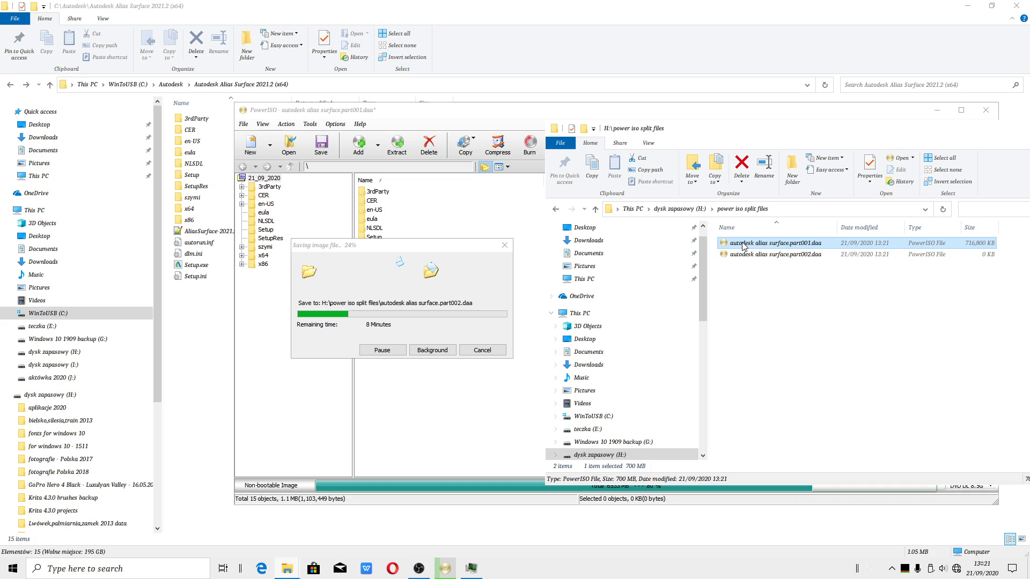
{"action": "right_click", "coordinate": [789, 296]}
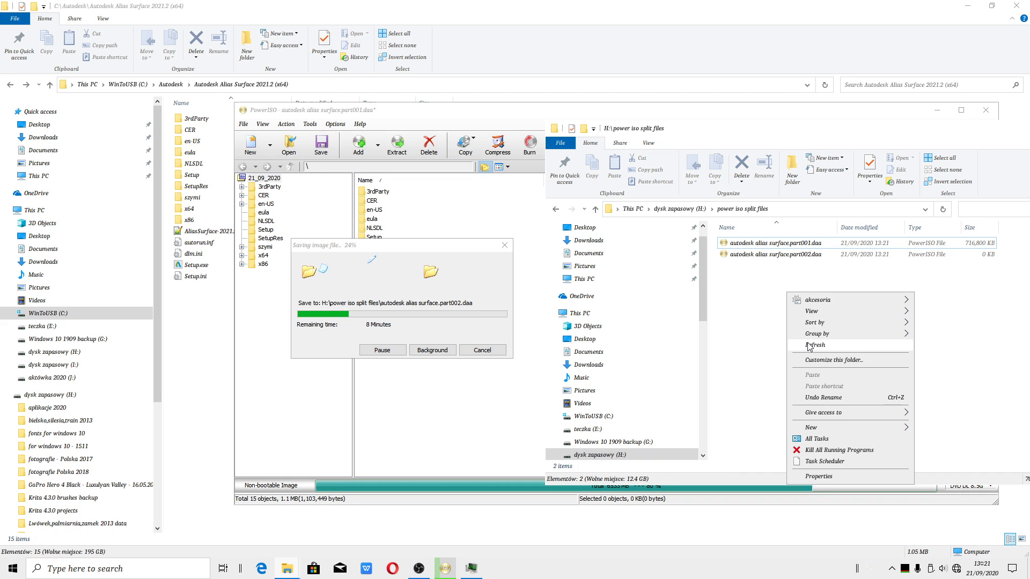
{"action": "left_click", "coordinate": [815, 345]}
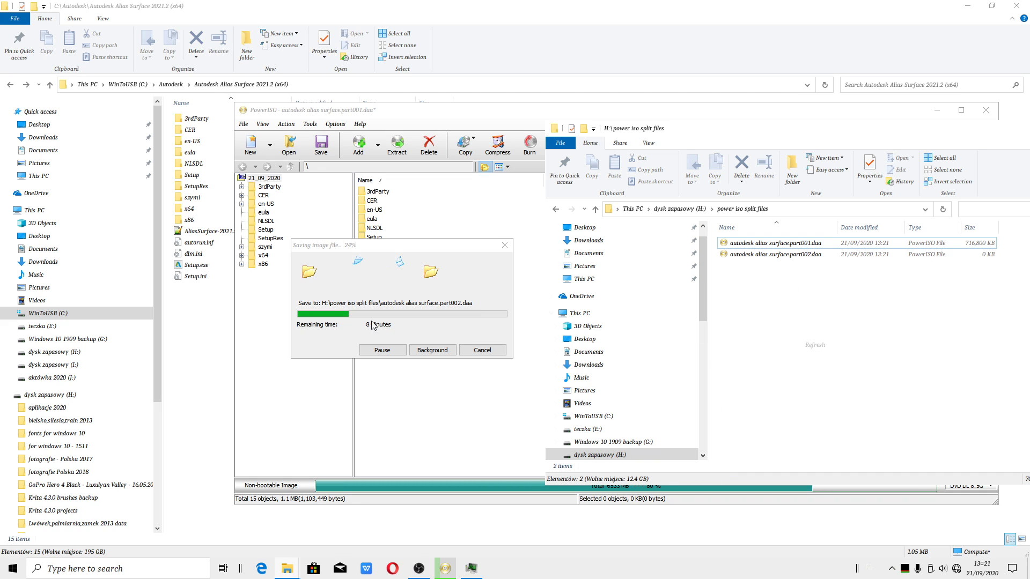
{"action": "left_click", "coordinate": [419, 569]}
{"action": "left_click", "coordinate": [419, 569]}
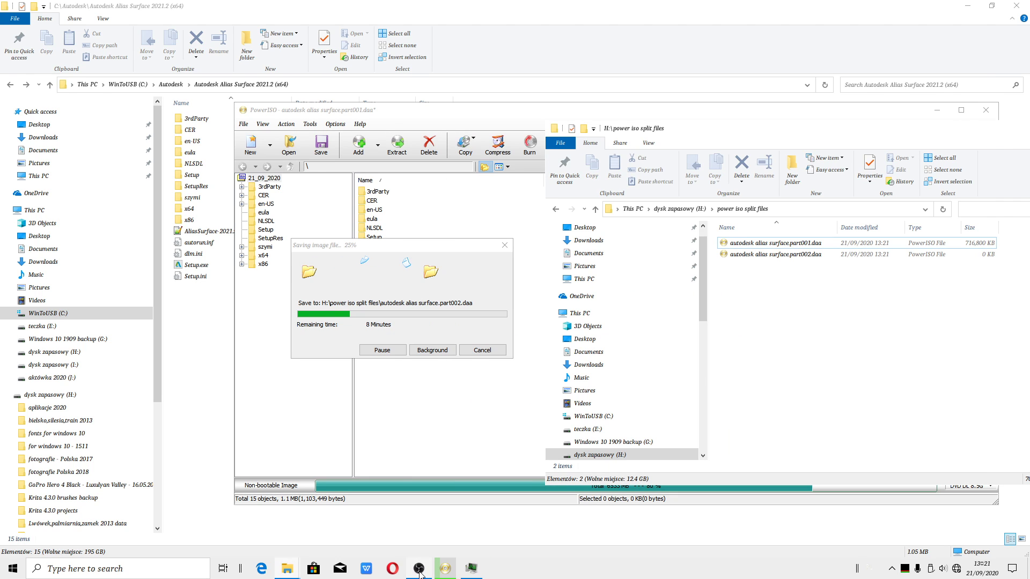